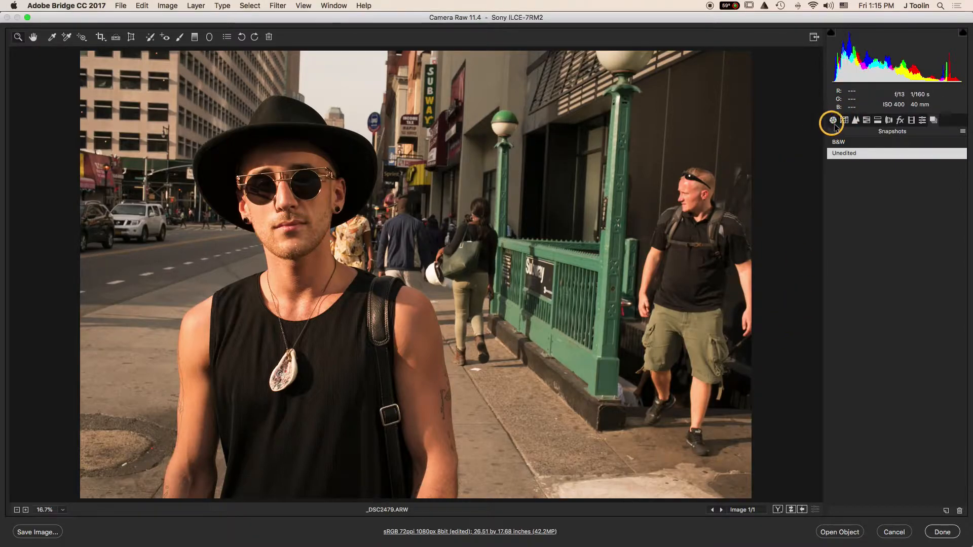
# Step: Crop the photo to a 1 to 1 square of about 17.68 inches, framing the man in the hat at full image height
pyautogui.click(832, 120)
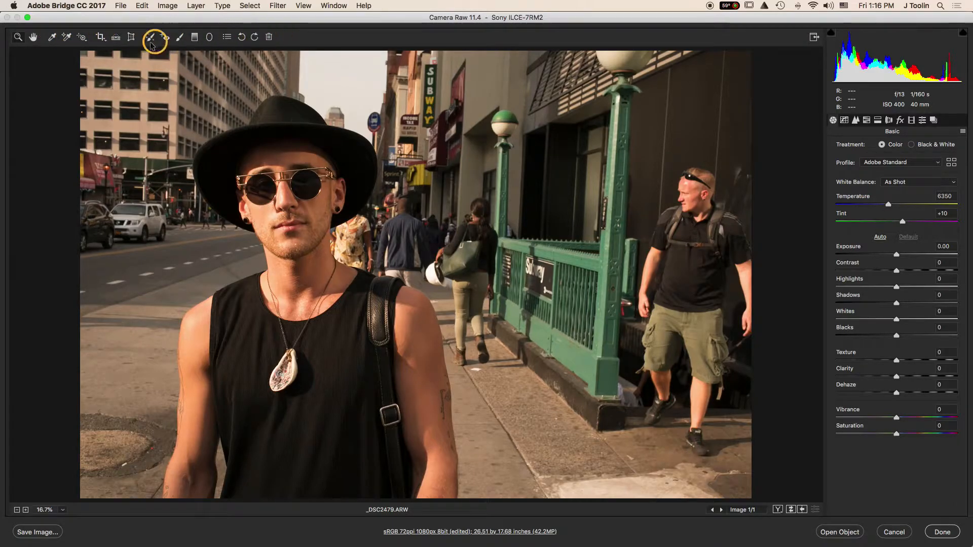
pyautogui.click(106, 40)
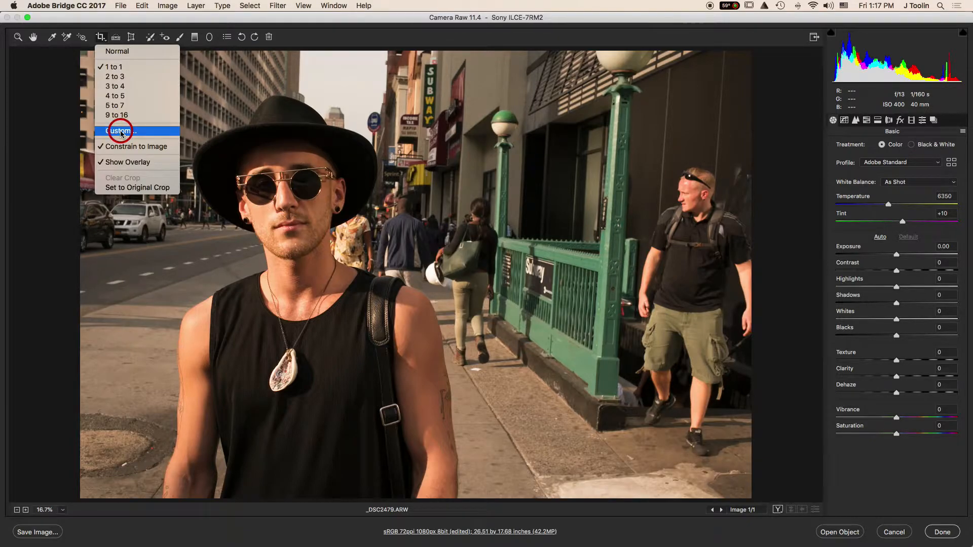
pyautogui.click(118, 69)
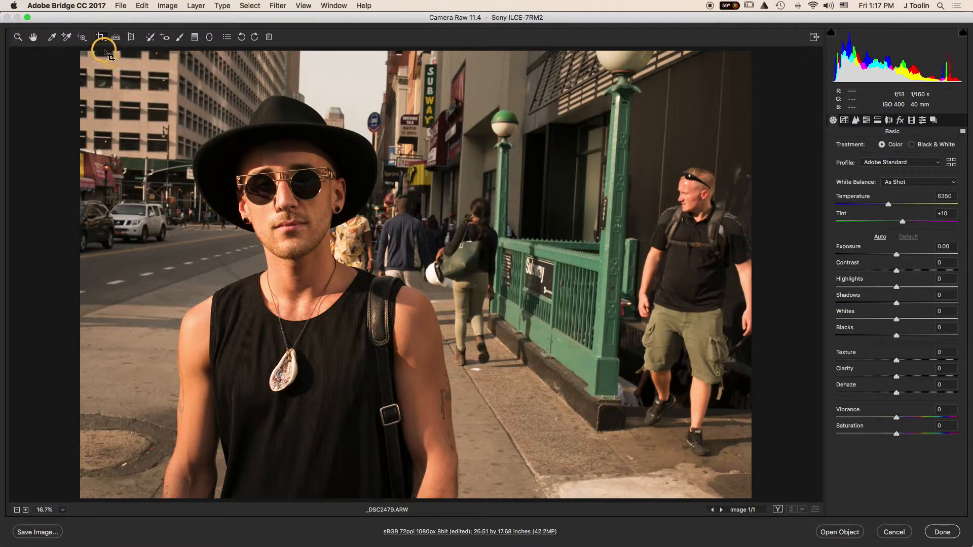
pyautogui.moveTo(105, 52); pyautogui.dragTo(650, 515)
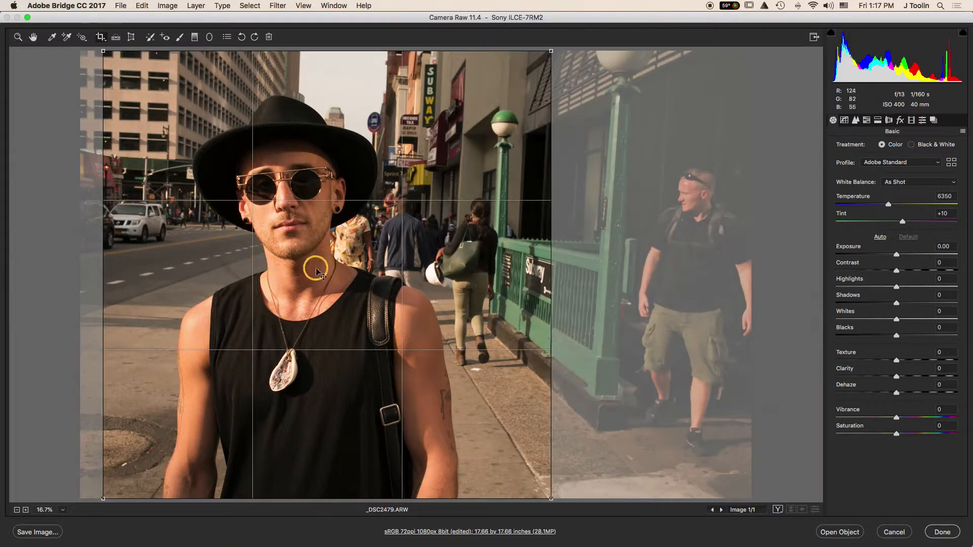
pyautogui.moveTo(315, 268); pyautogui.dragTo(294, 293)
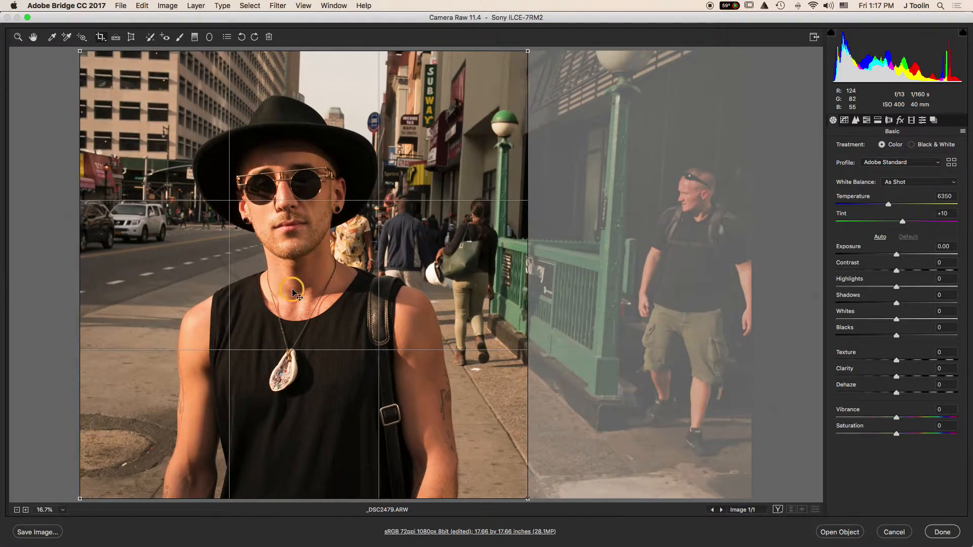
pyautogui.click(294, 293)
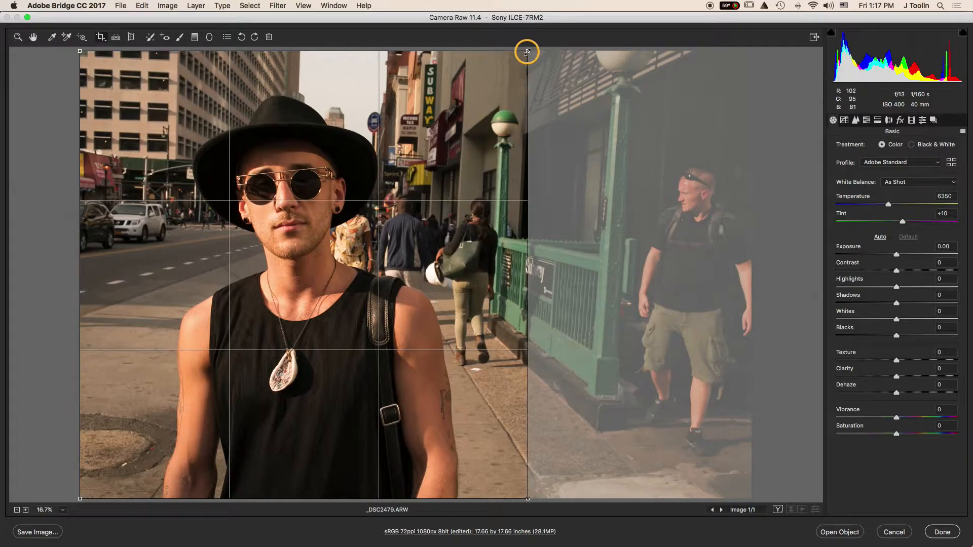
pyautogui.moveTo(526, 50)
pyautogui.mouseDown()
pyautogui.moveTo(486, 88)
pyautogui.moveTo(522, 49)
pyautogui.moveTo(501, 75)
pyautogui.moveTo(515, 61)
pyautogui.mouseUp()
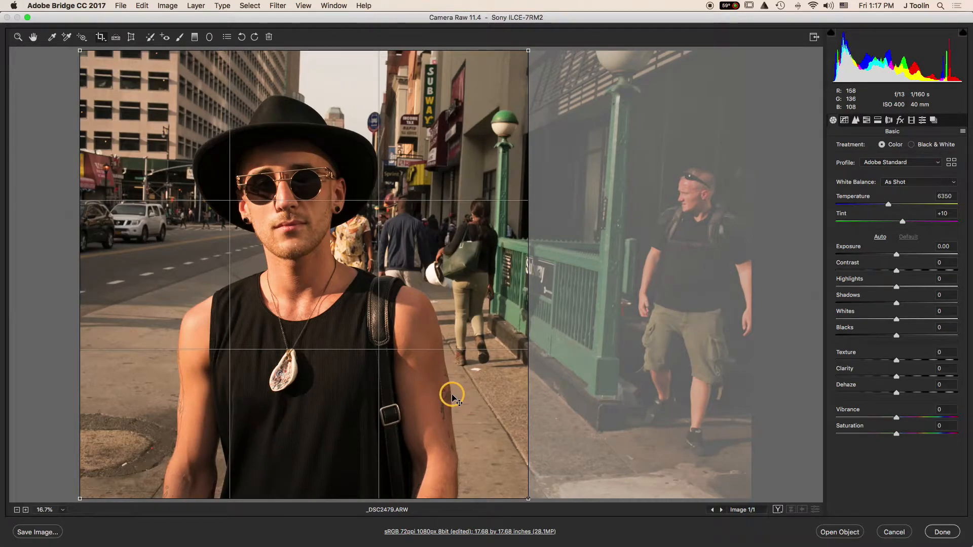
pyautogui.press('Return')
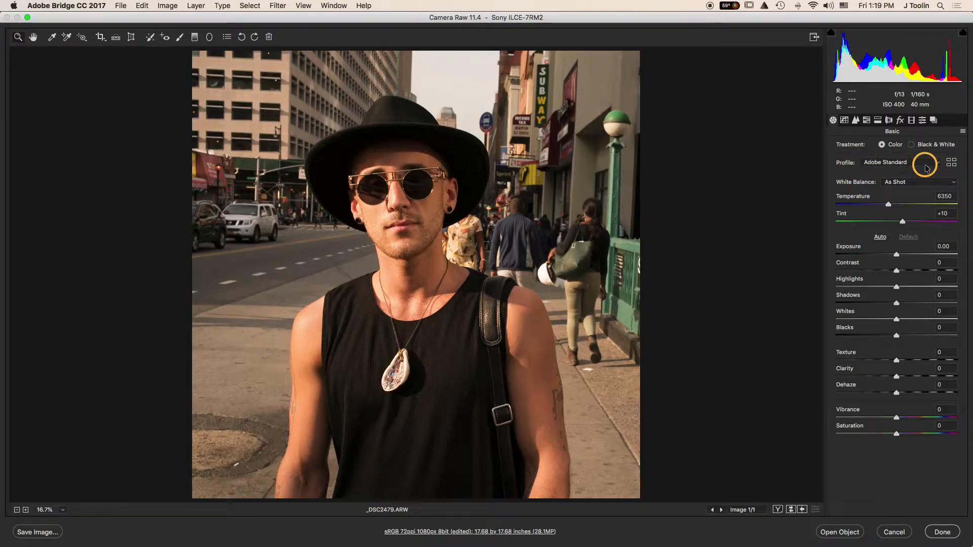
# Step: Look into the profile browser without changing the profile, and convert the photo to the Black & White treatment
pyautogui.click(951, 162)
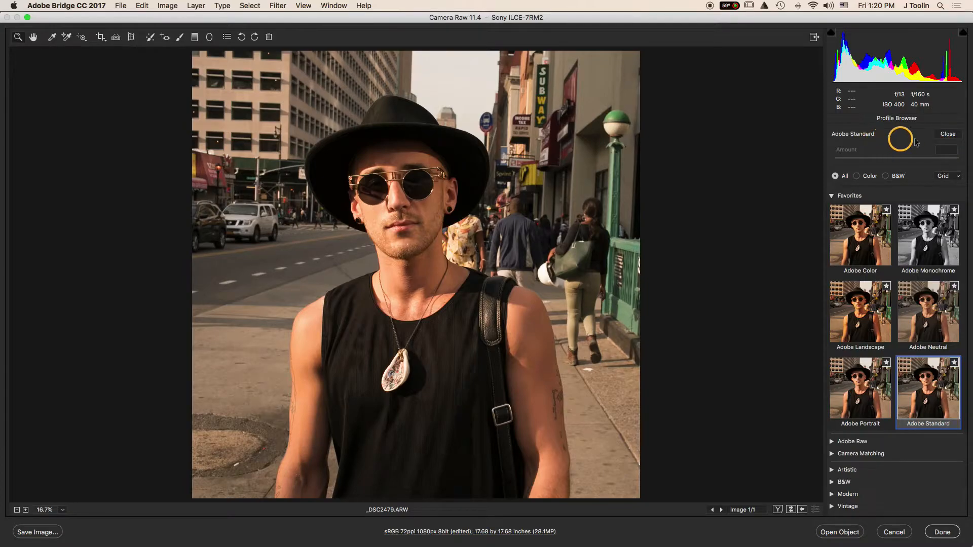
pyautogui.click(952, 134)
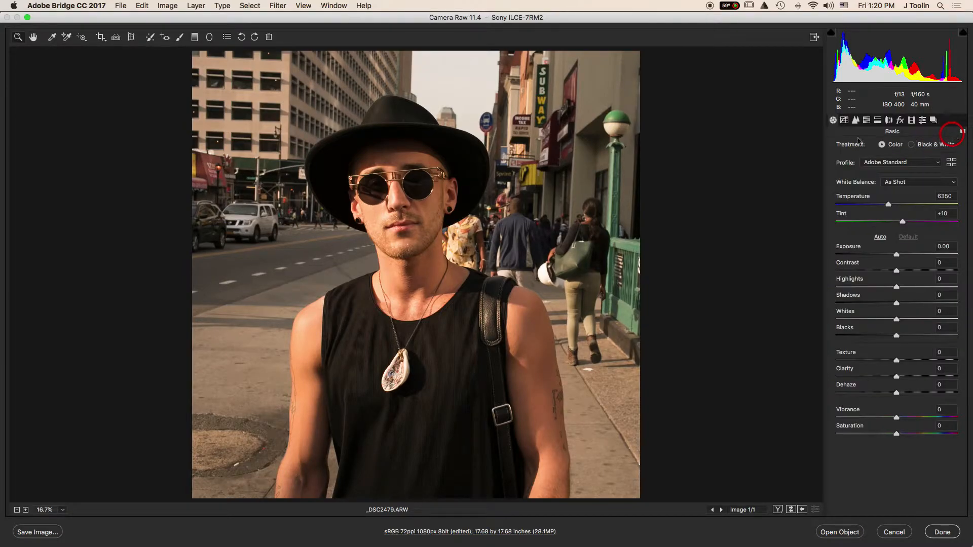
pyautogui.click(911, 145)
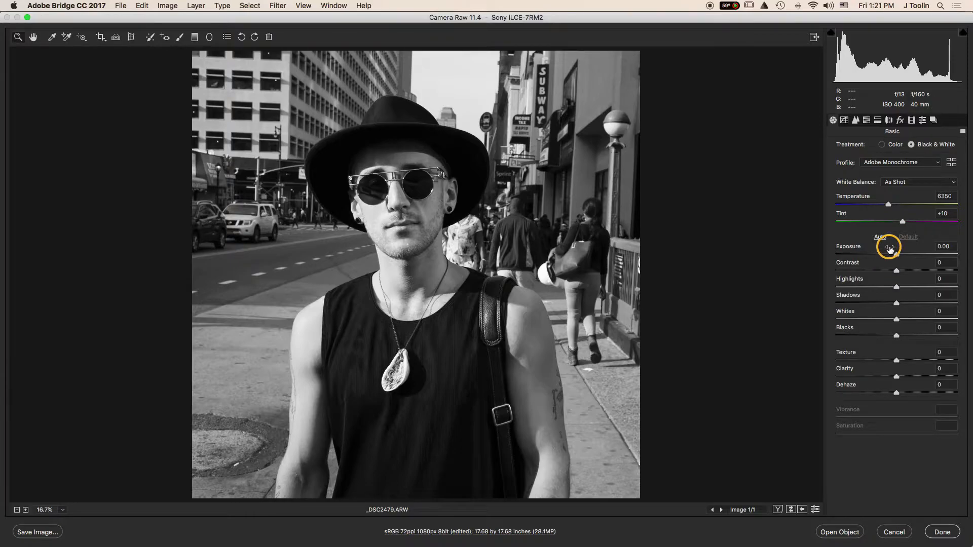
# Step: Set Oranges to +4 and Yellows to -4 in the Black & White Mix
pyautogui.click(866, 121)
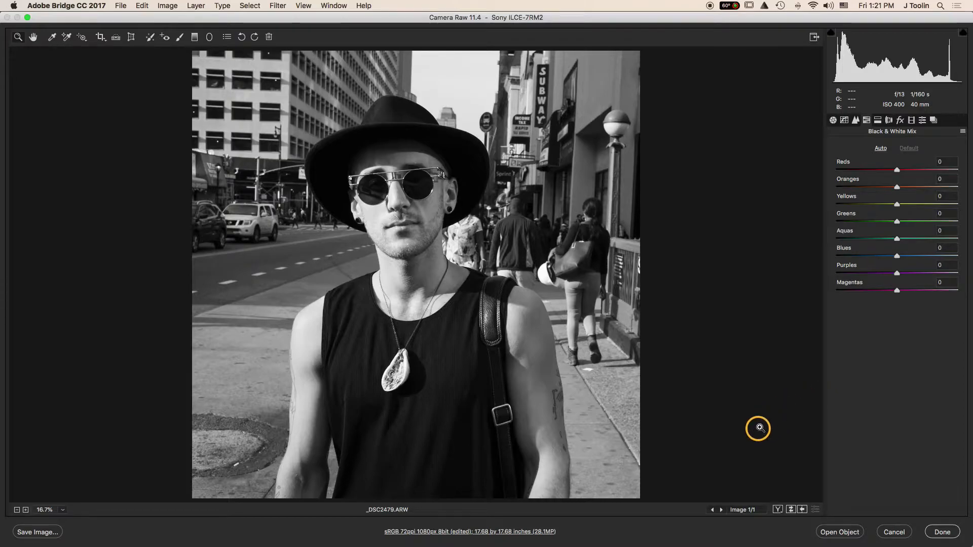
pyautogui.click(897, 187)
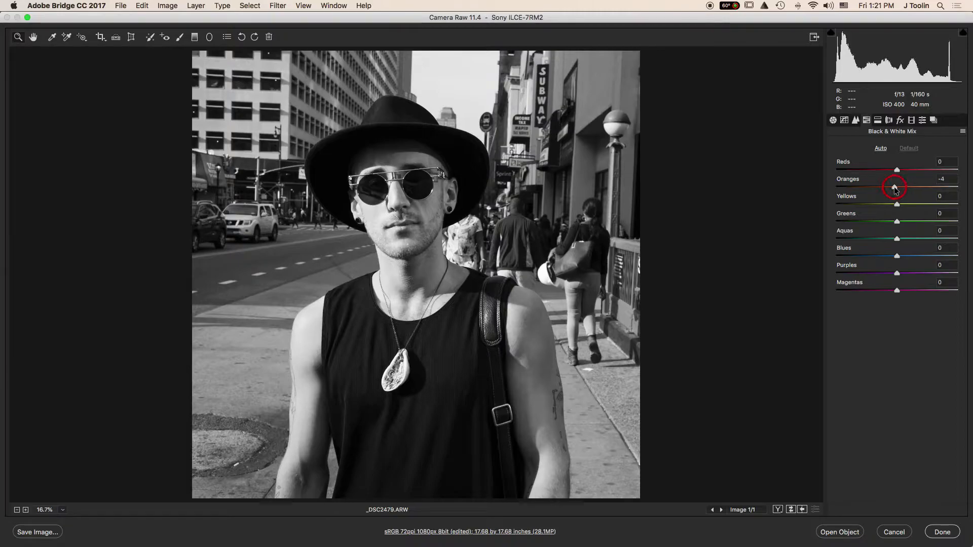
pyautogui.moveTo(895, 189)
pyautogui.mouseDown()
pyautogui.moveTo(875, 191)
pyautogui.moveTo(910, 190)
pyautogui.mouseUp()
pyautogui.moveTo(920, 191)
pyautogui.mouseDown()
pyautogui.moveTo(894, 194)
pyautogui.moveTo(903, 194)
pyautogui.mouseUp()
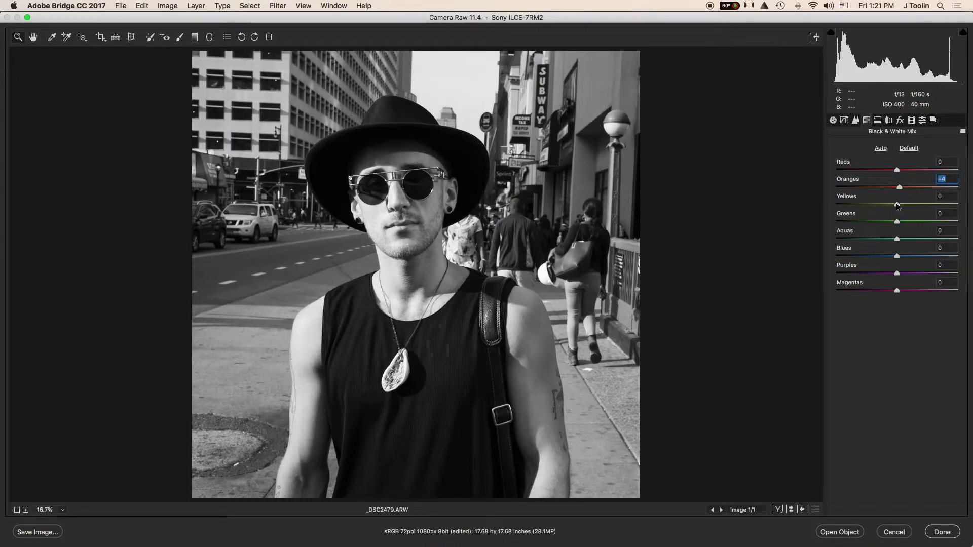
pyautogui.moveTo(895, 205); pyautogui.dragTo(868, 207)
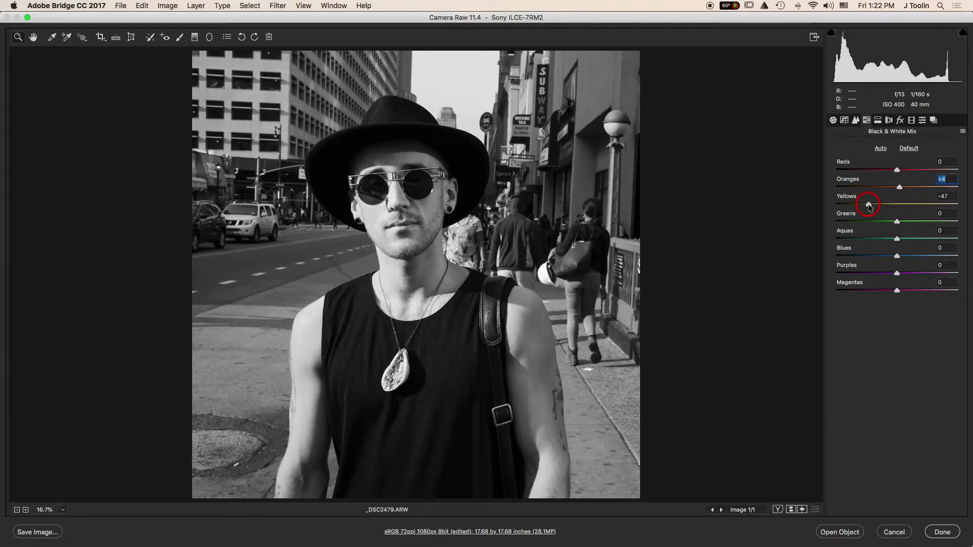
pyautogui.moveTo(869, 206); pyautogui.dragTo(894, 206)
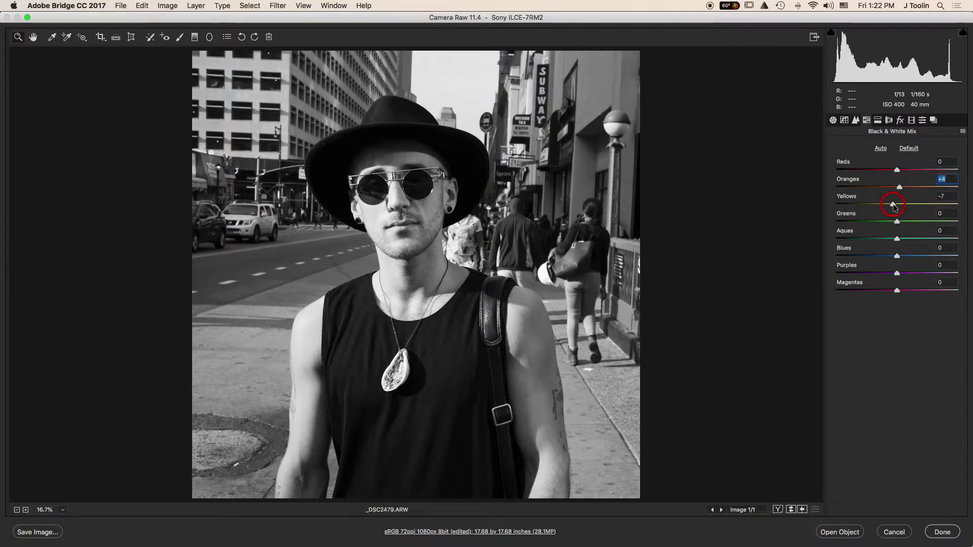
pyautogui.moveTo(894, 205); pyautogui.dragTo(894, 205)
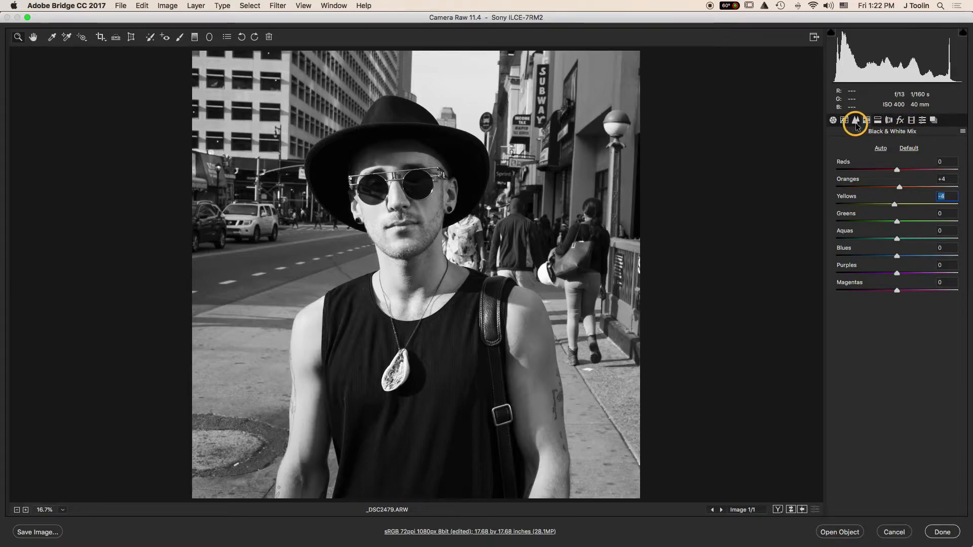
# Step: Try a slight darkening with the manual lens correction vignetting and reset its amount to 0
pyautogui.click(889, 121)
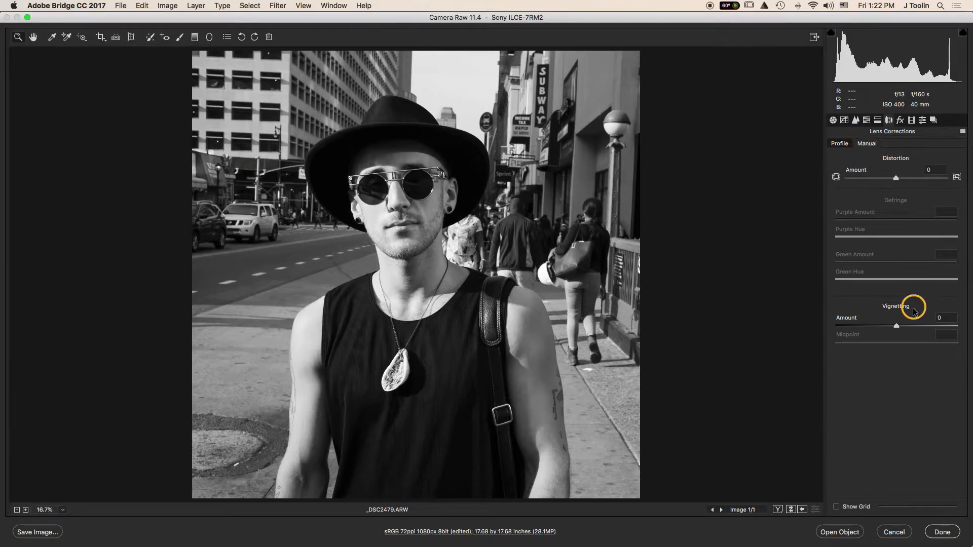
pyautogui.moveTo(895, 325)
pyautogui.mouseDown()
pyautogui.moveTo(867, 329)
pyautogui.moveTo(926, 327)
pyautogui.moveTo(859, 329)
pyautogui.moveTo(887, 330)
pyautogui.mouseUp()
pyautogui.doubleClick(887, 333)
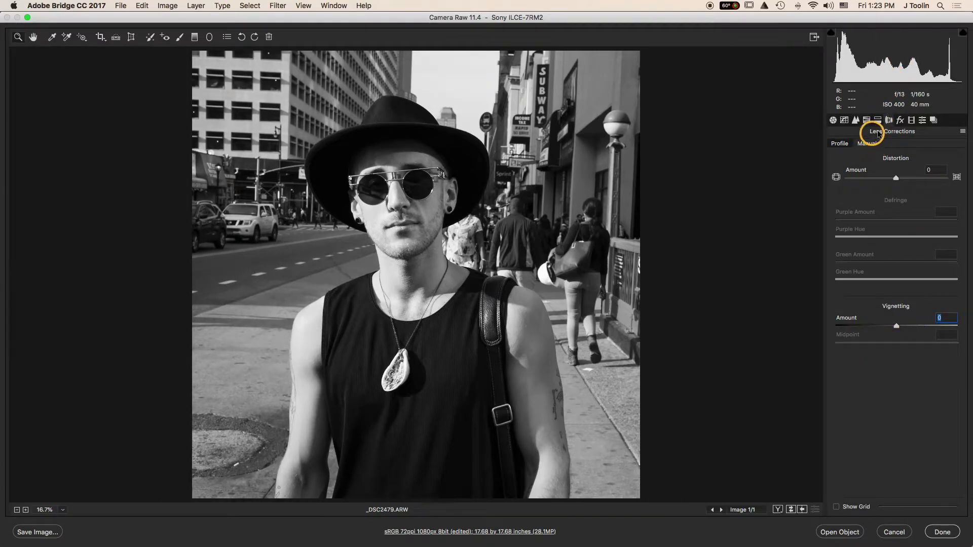
# Step: Try film grain at an amount of 100 in the effects settings and return it to 0
pyautogui.click(901, 122)
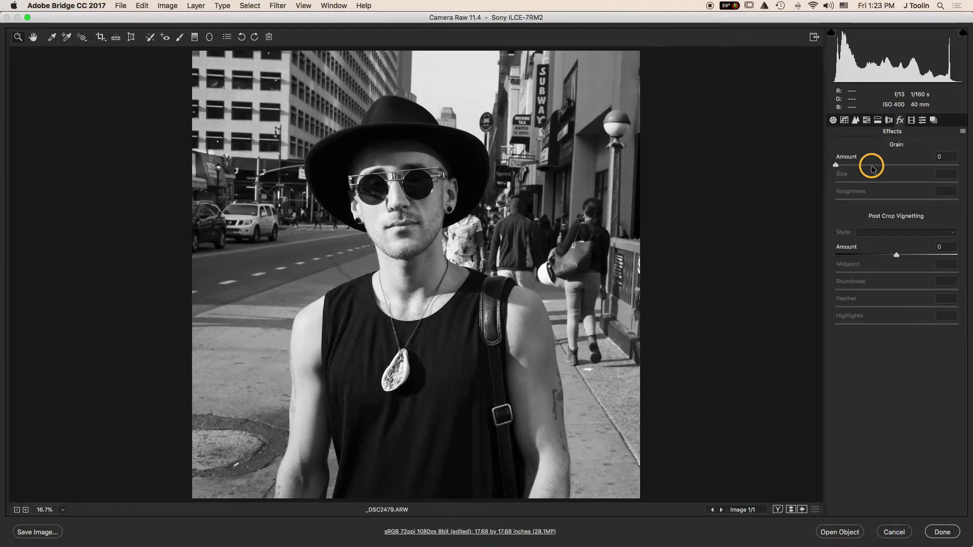
pyautogui.moveTo(837, 168); pyautogui.dragTo(968, 175)
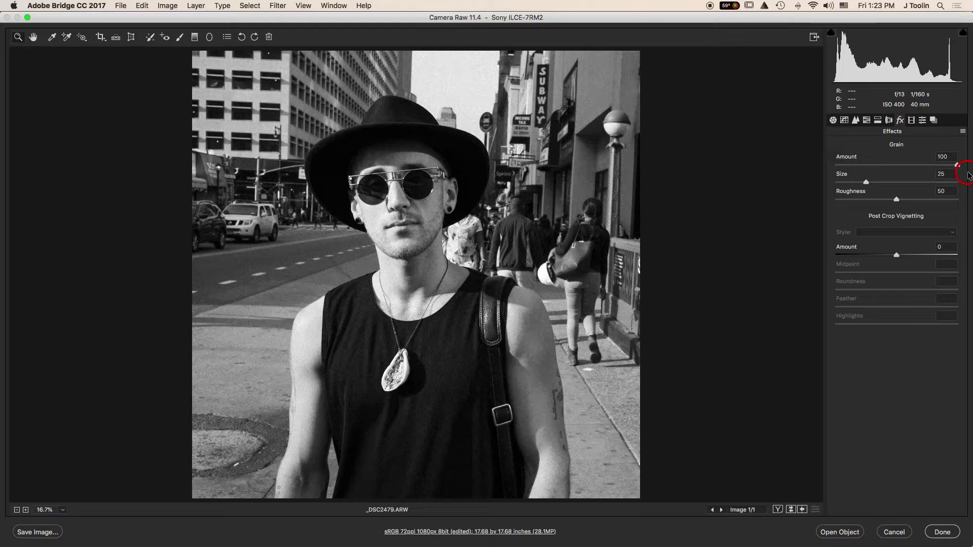
pyautogui.moveTo(957, 176); pyautogui.dragTo(816, 170)
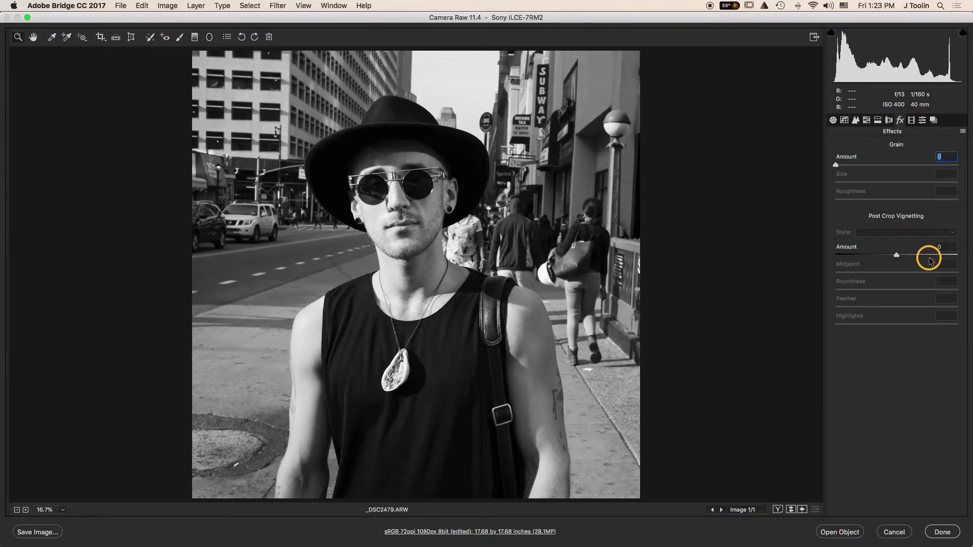
# Step: Darken the photo's edges with a Highlight Priority post-crop vignette at an amount of -38
pyautogui.click(897, 255)
pyautogui.moveTo(896, 255)
pyautogui.mouseDown()
pyautogui.moveTo(879, 256)
pyautogui.moveTo(890, 259)
pyautogui.mouseUp()
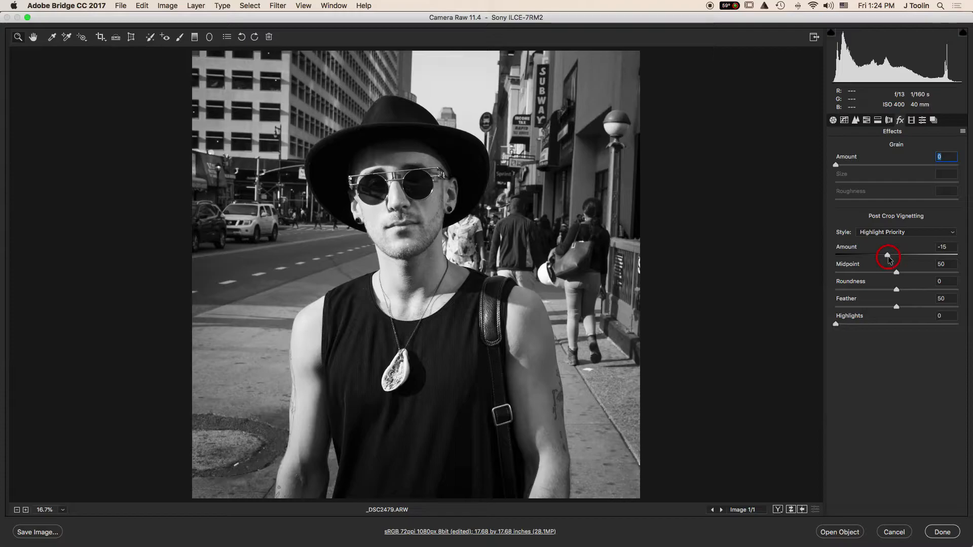
pyautogui.moveTo(889, 259); pyautogui.dragTo(934, 259)
pyautogui.click(847, 257)
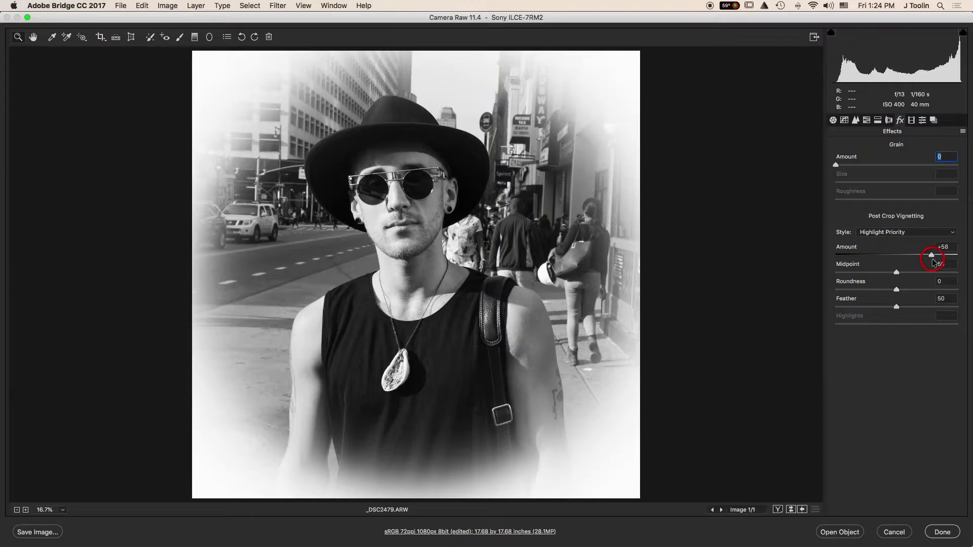
pyautogui.moveTo(933, 262); pyautogui.dragTo(893, 262)
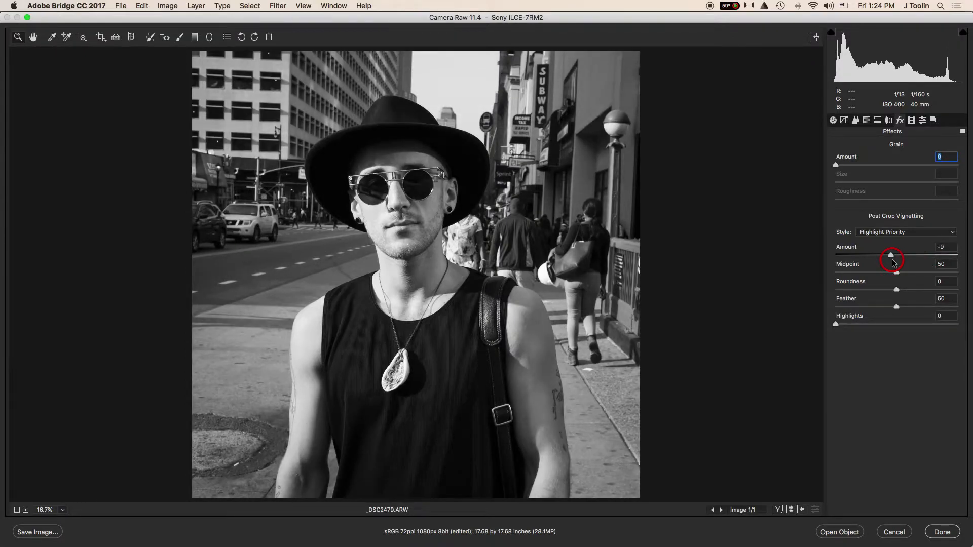
pyautogui.moveTo(891, 262); pyautogui.dragTo(892, 261)
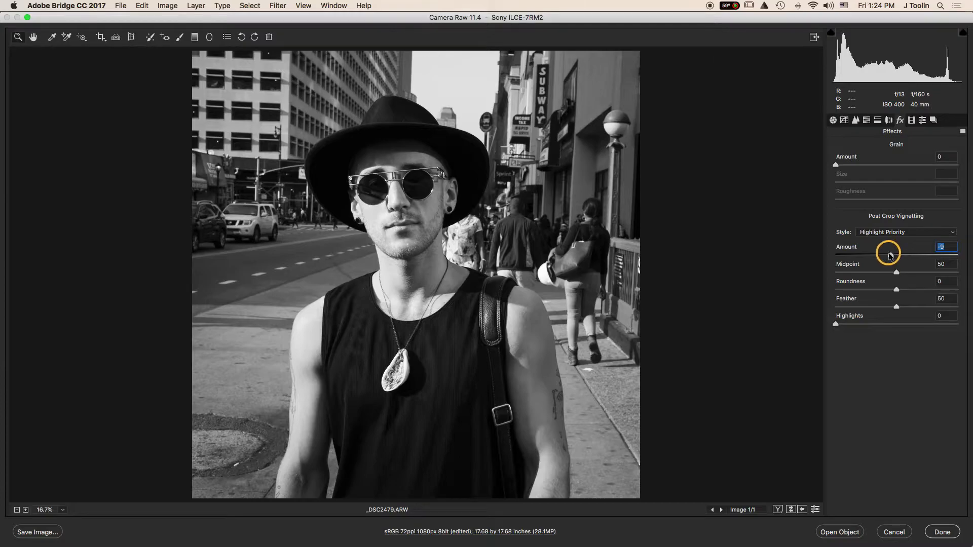
pyautogui.moveTo(891, 257); pyautogui.dragTo(874, 258)
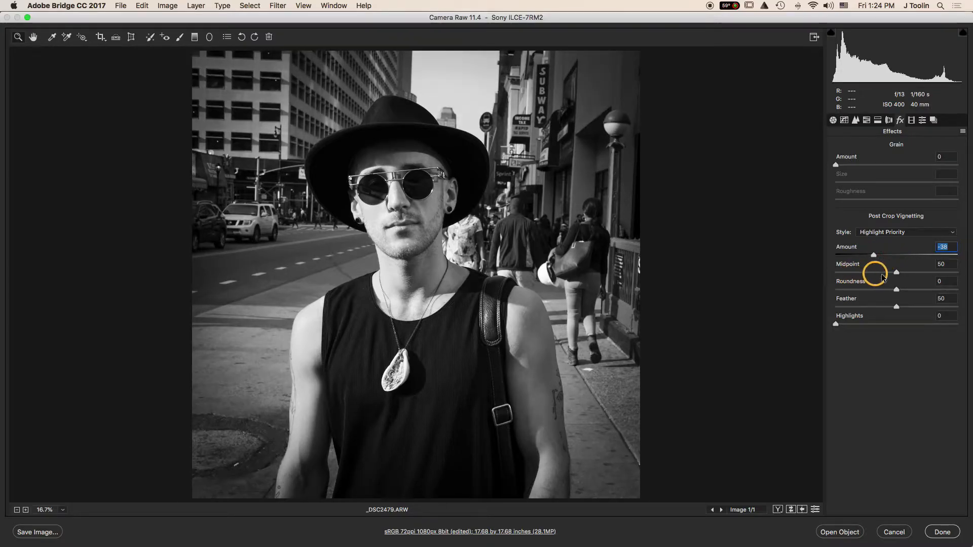
# Step: Shape the post-crop vignette with a midpoint of 40, a roundness of -24 and a feather of 33
pyautogui.moveTo(896, 274); pyautogui.dragTo(912, 285)
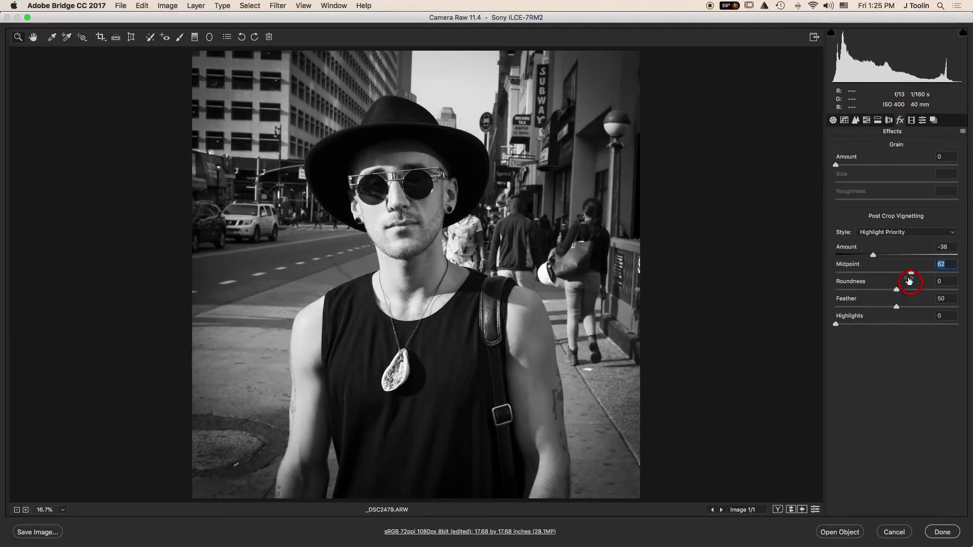
pyautogui.moveTo(910, 272); pyautogui.dragTo(809, 321)
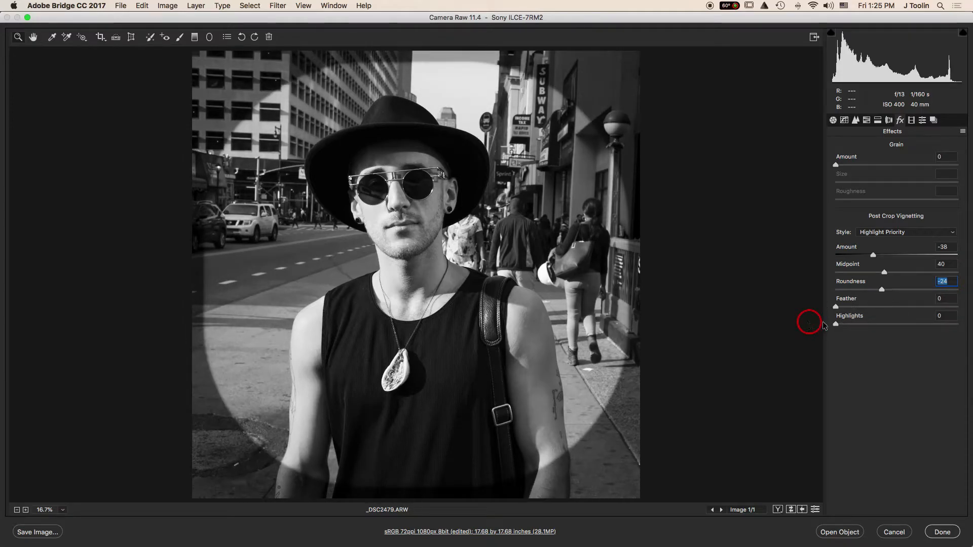
pyautogui.click(887, 308)
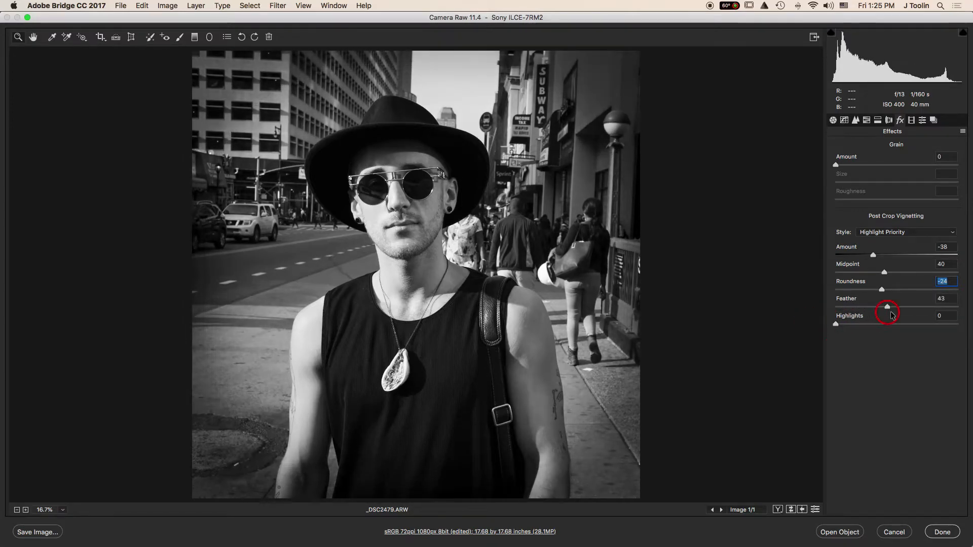
pyautogui.click(880, 318)
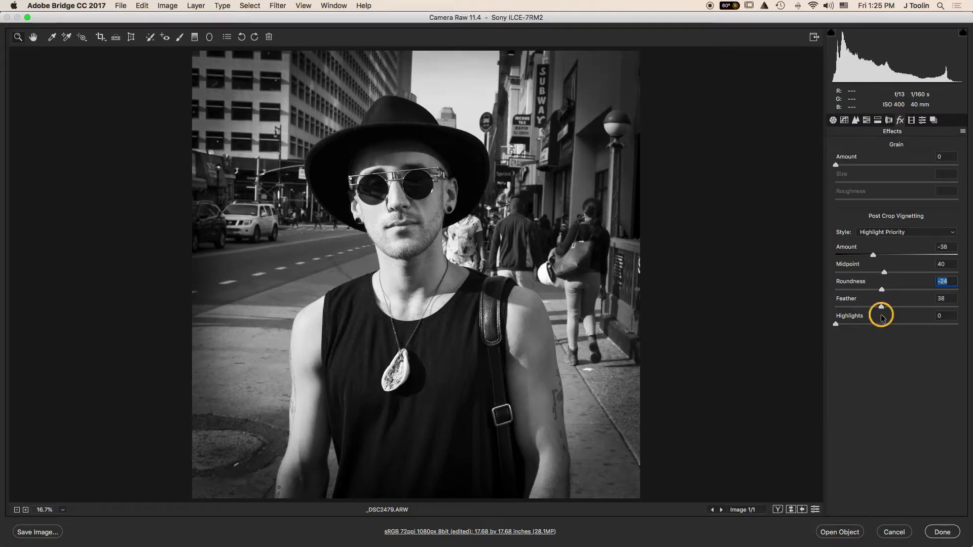
pyautogui.moveTo(878, 316); pyautogui.dragTo(876, 318)
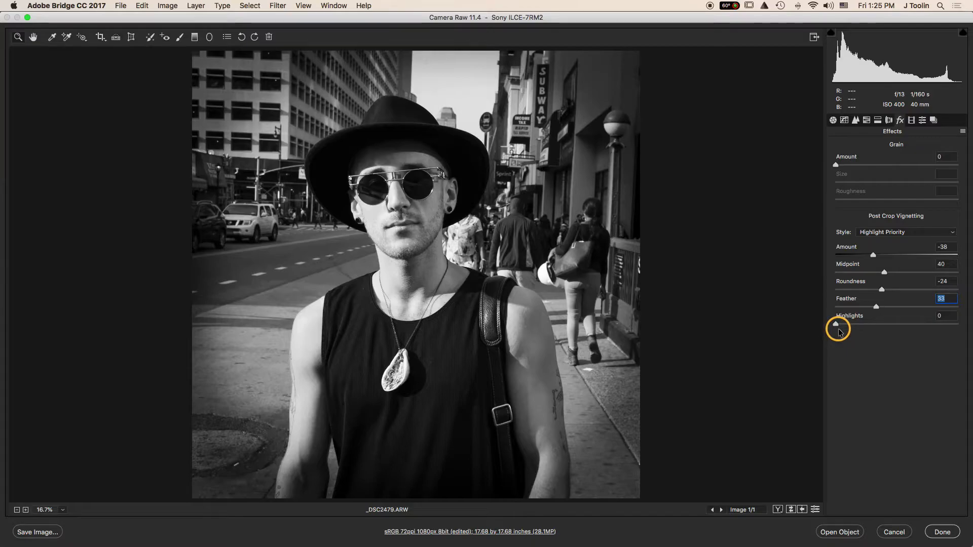
# Step: Try the post-crop vignette's highlights at 100 and return them to 0
pyautogui.moveTo(838, 330); pyautogui.dragTo(966, 329)
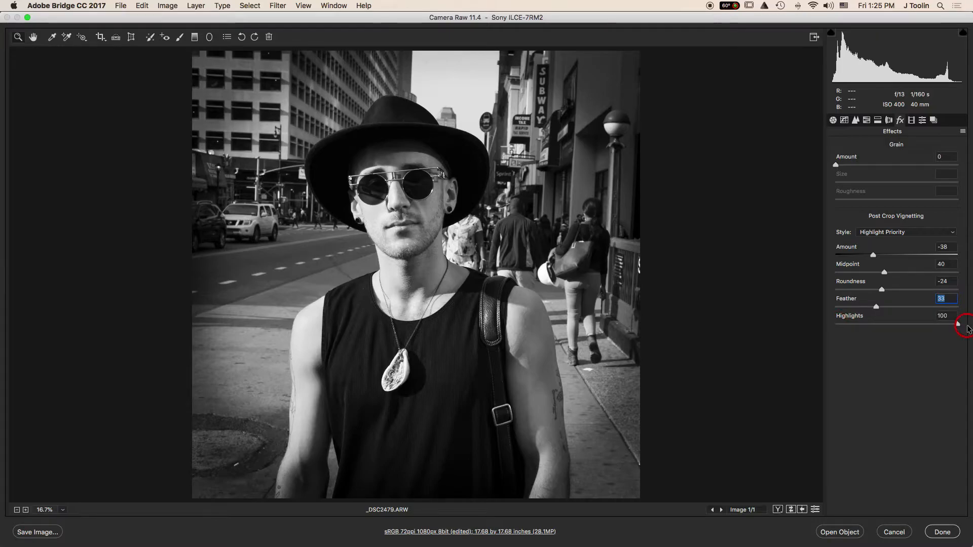
pyautogui.doubleClick(958, 324)
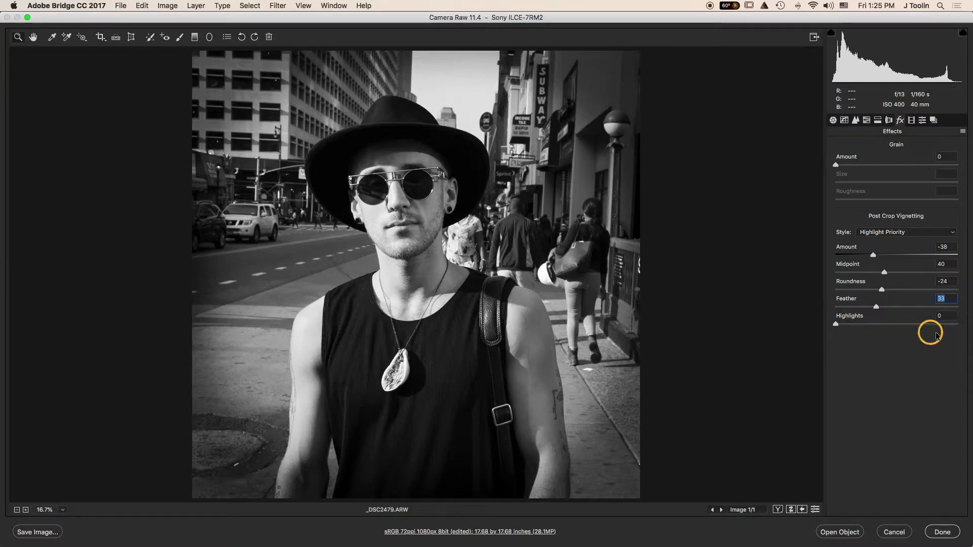
pyautogui.moveTo(937, 336); pyautogui.dragTo(838, 331)
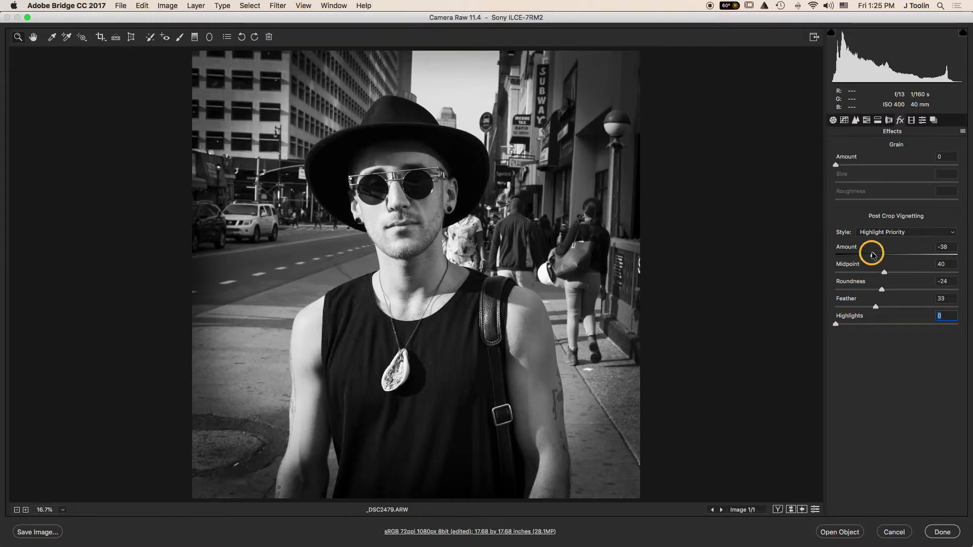
# Step: Soften the post-crop vignette with an amount of -13, a roundness of -30 and a feather of 52
pyautogui.moveTo(873, 254); pyautogui.dragTo(889, 258)
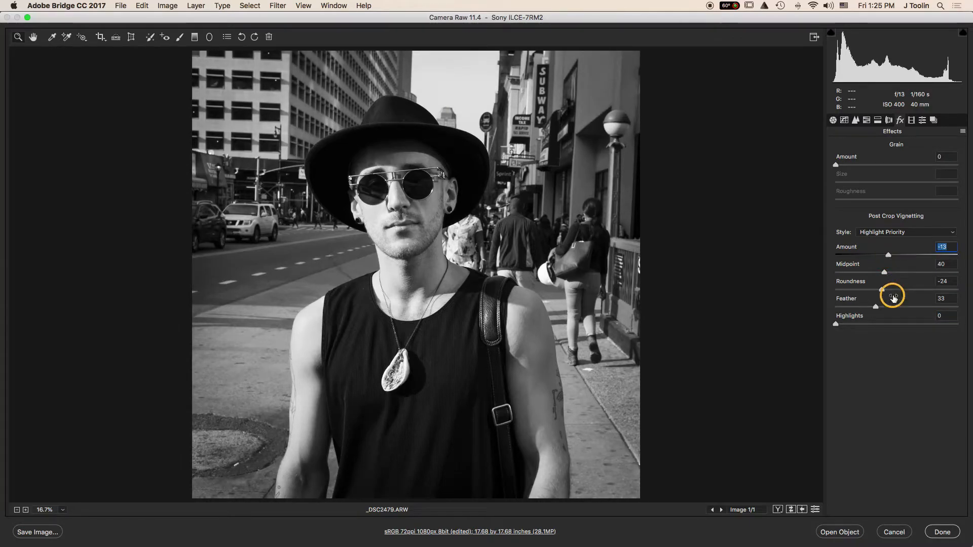
pyautogui.click(882, 289)
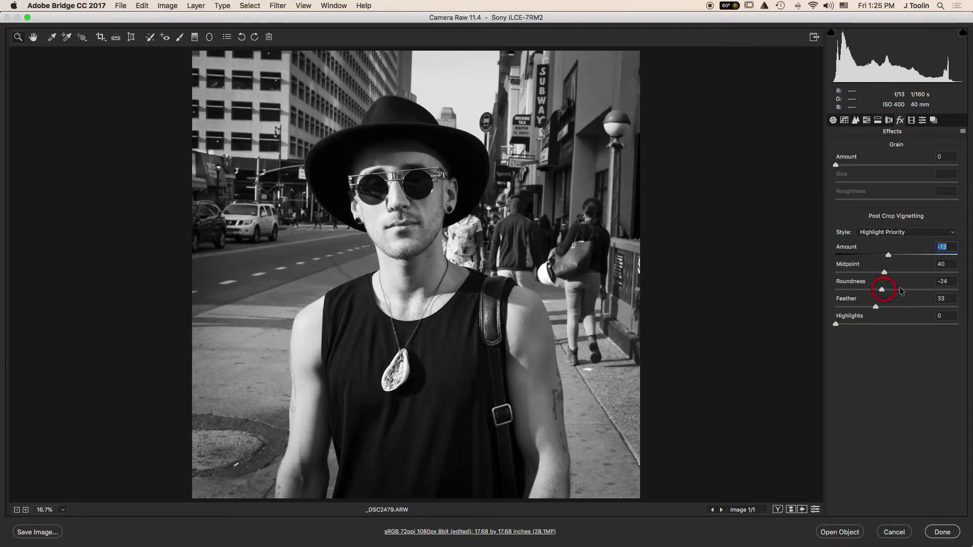
pyautogui.moveTo(900, 291)
pyautogui.mouseDown()
pyautogui.moveTo(879, 290)
pyautogui.moveTo(874, 306)
pyautogui.moveTo(899, 308)
pyautogui.mouseUp()
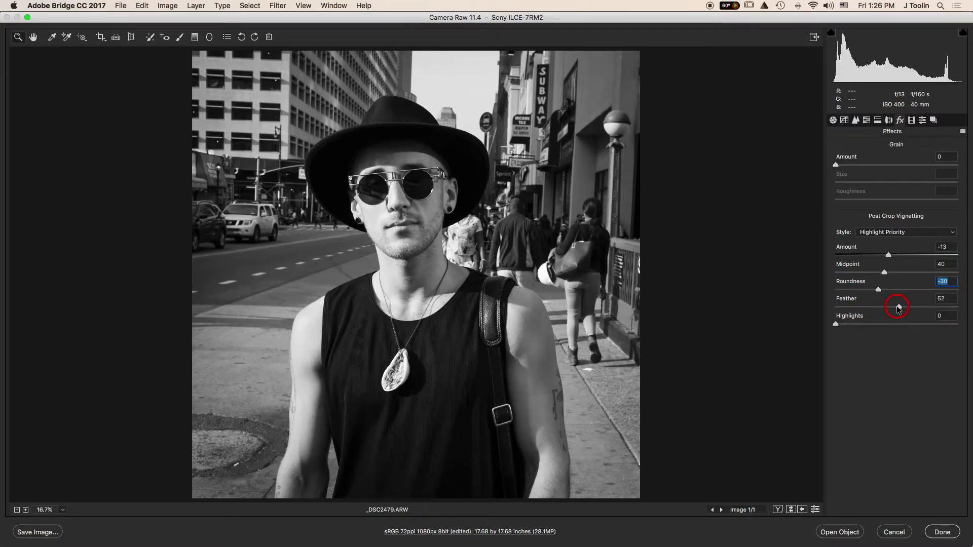
# Step: Compare the photo with the current effects settings and with the effects defaults
pyautogui.click(816, 510)
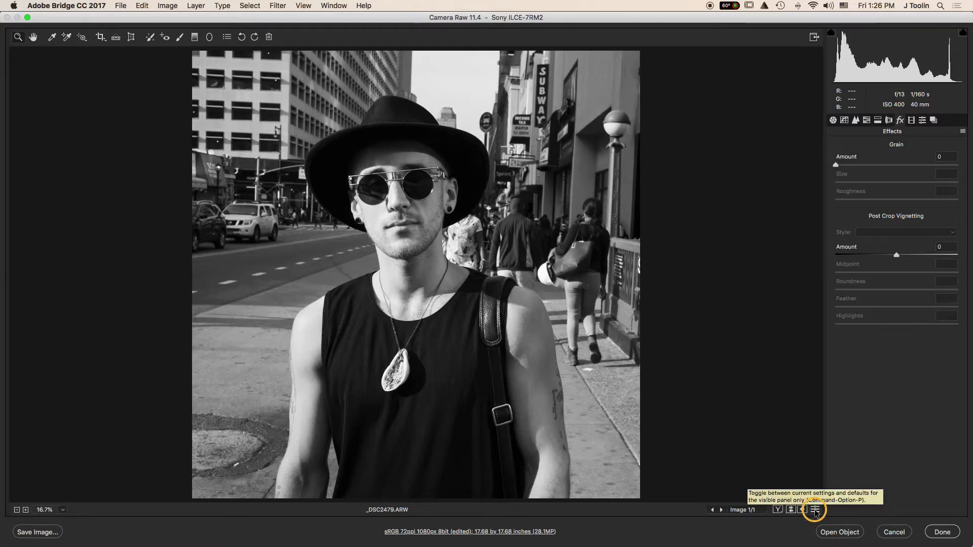
pyautogui.click(816, 510)
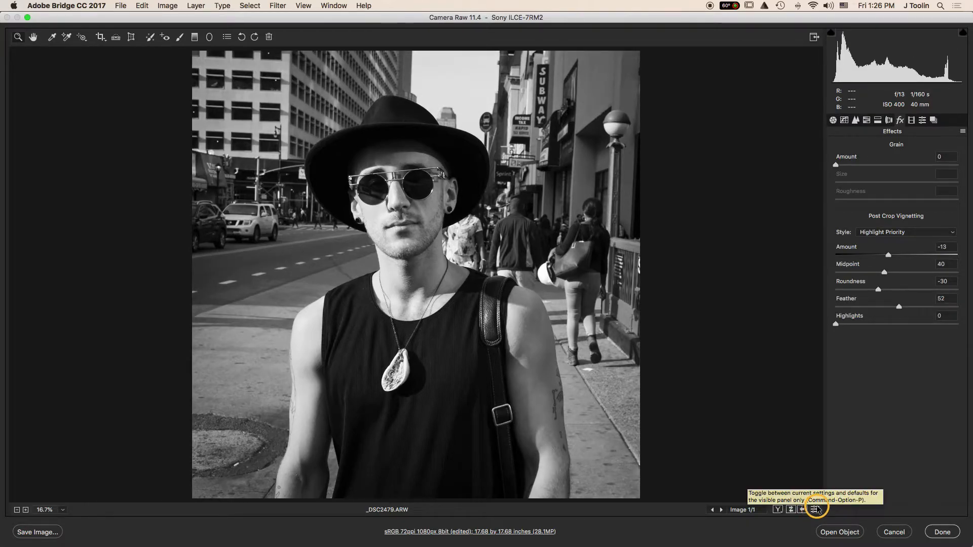
pyautogui.click(816, 510)
pyautogui.click(816, 510)
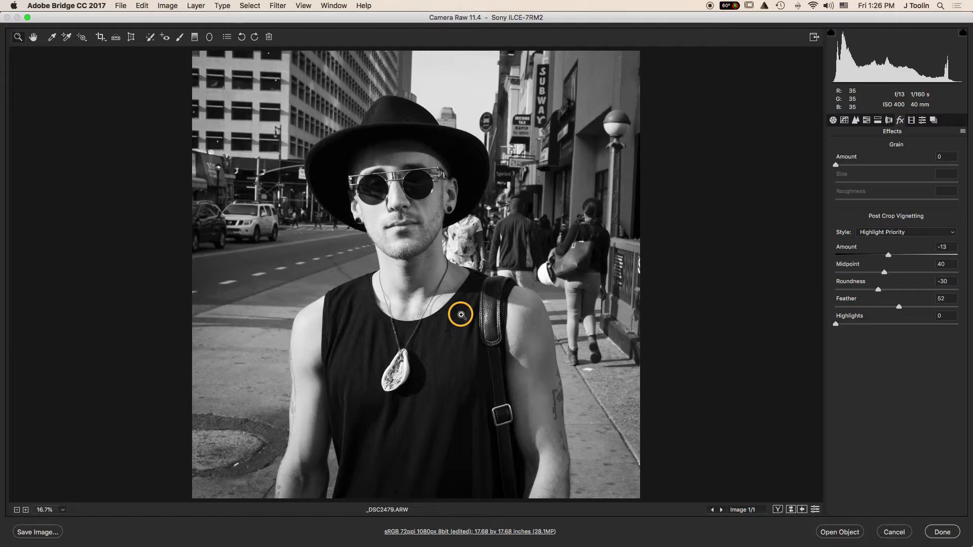
# Step: Close Camera Raw without keeping its changes and switch to Photoshop with the _DSC2479 photo
pyautogui.click(892, 532)
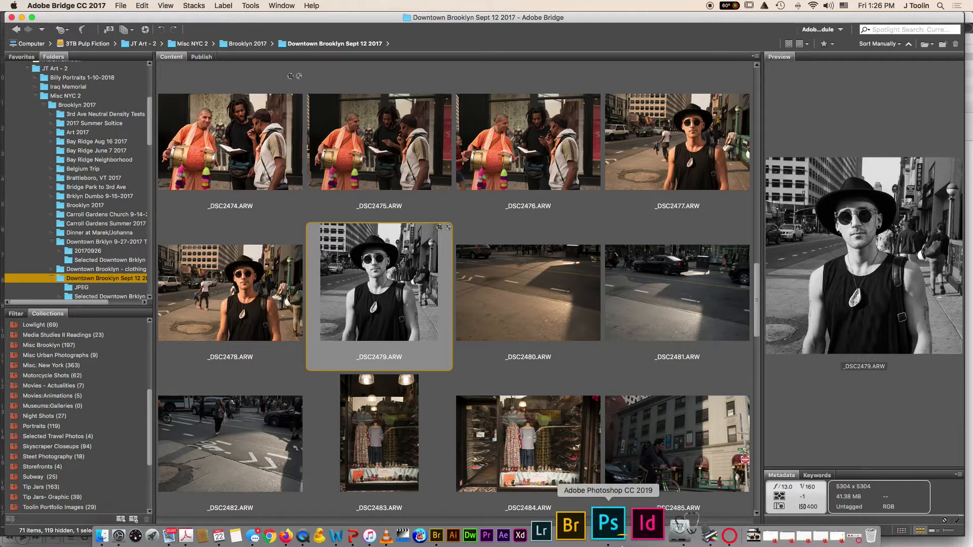
pyautogui.click(620, 527)
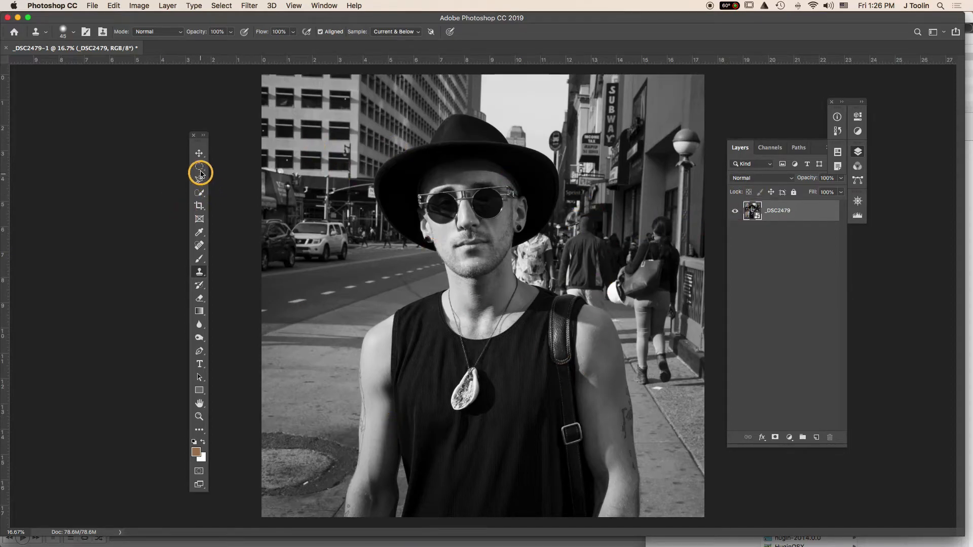
# Step: Choose the Rectangular Marquee Tool and set its feather to 60 px
pyautogui.click(201, 168)
pyautogui.rightClick(201, 167)
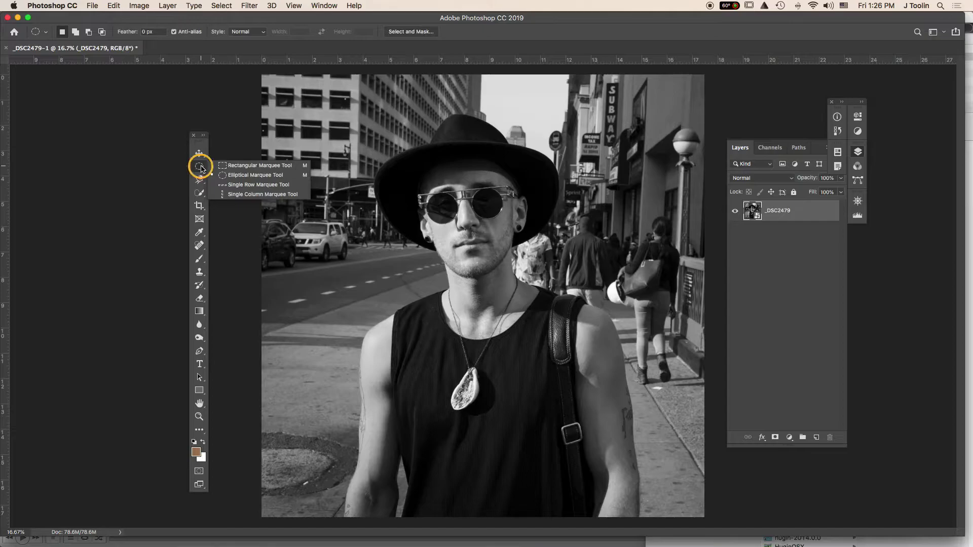
pyautogui.click(243, 167)
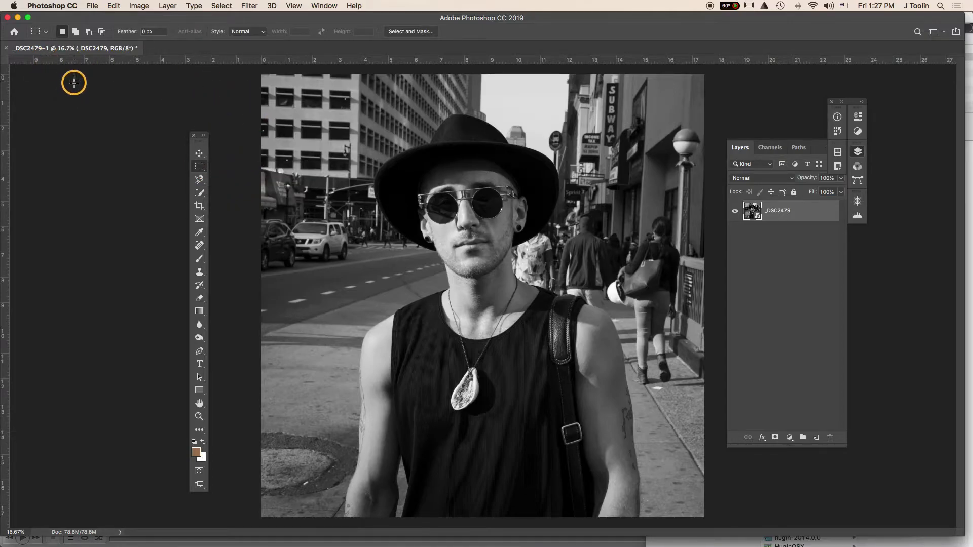
pyautogui.click(153, 34)
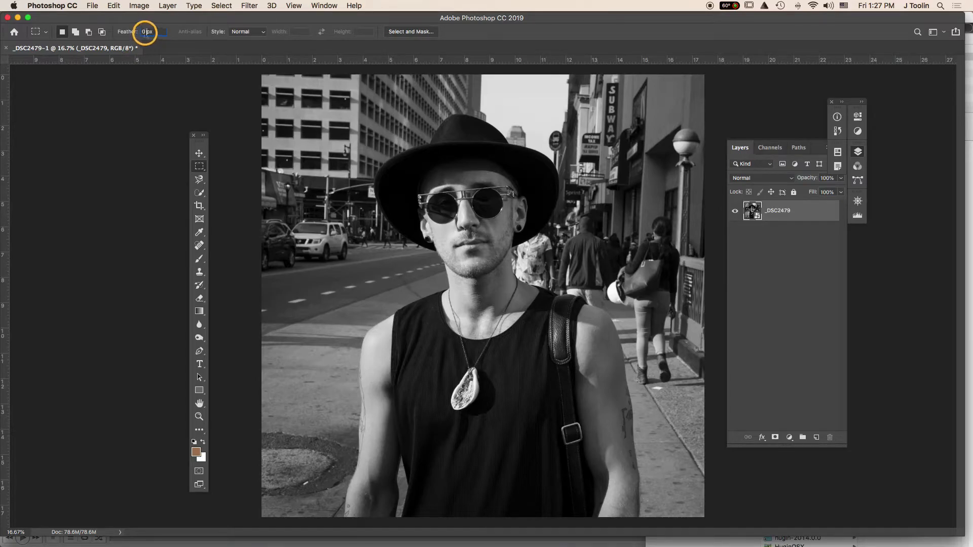
pyautogui.click(145, 31)
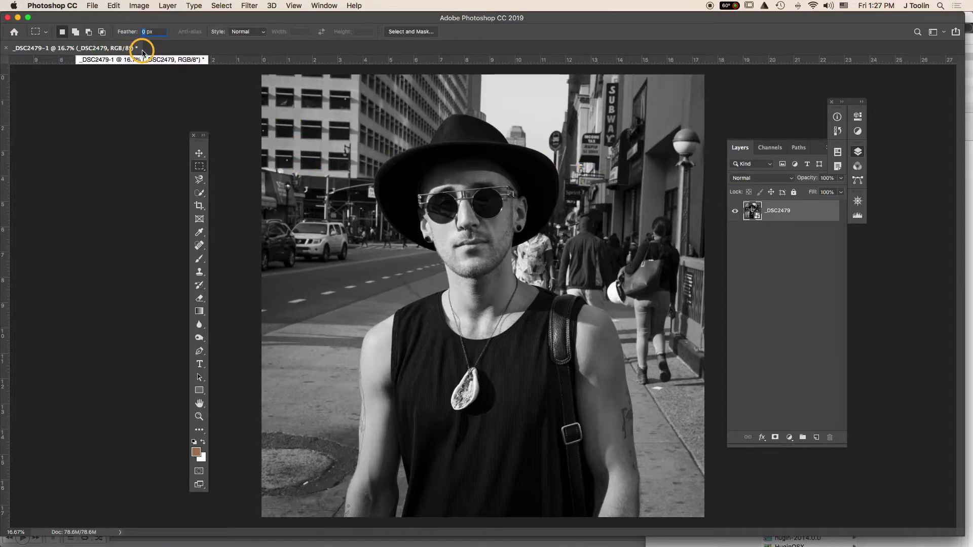
pyautogui.write('60')
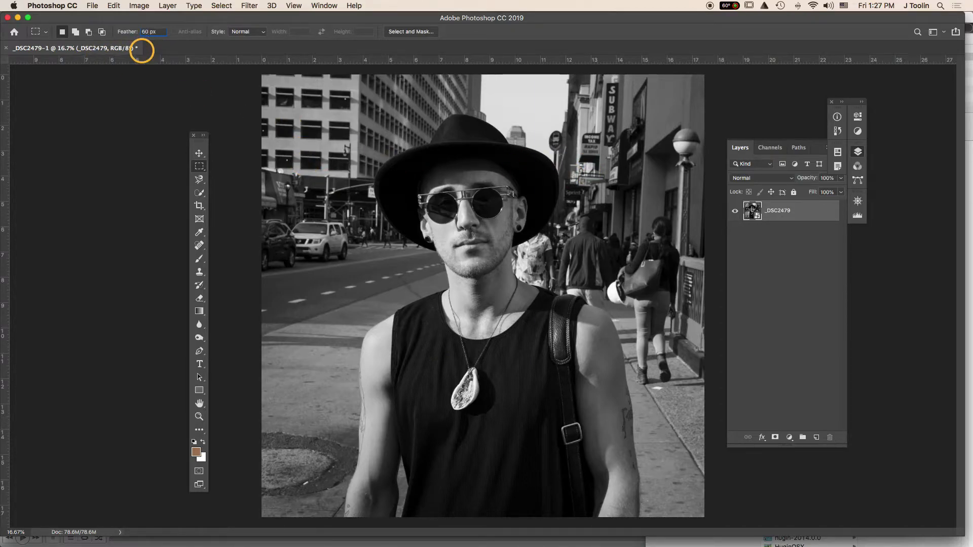
# Step: Try a rectangular selection of about 15.37 by 15.44 in just inside the photo's edges and deselect it
pyautogui.click(290, 99)
pyautogui.moveTo(507, 257); pyautogui.dragTo(679, 488)
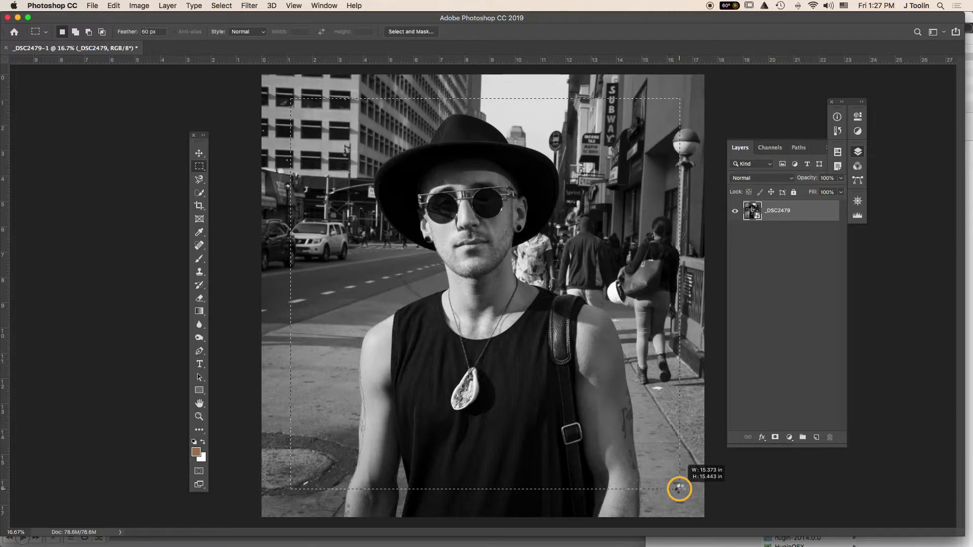
pyautogui.click(678, 489)
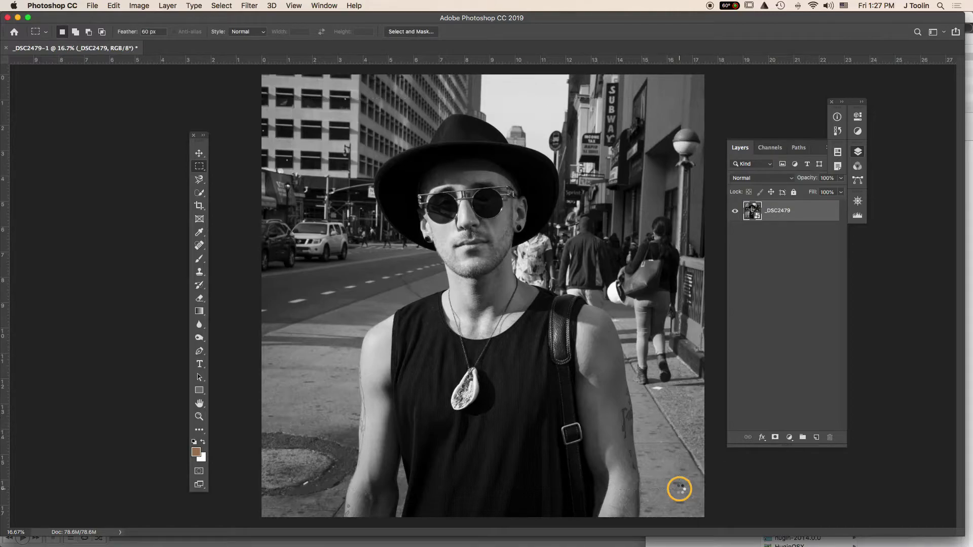
pyautogui.moveTo(678, 488); pyautogui.dragTo(297, 246)
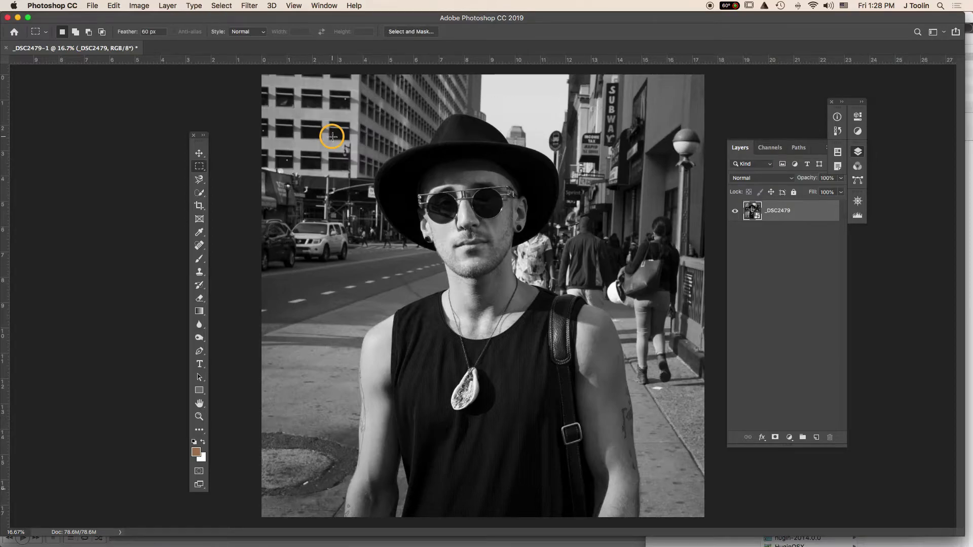
pyautogui.click(337, 140)
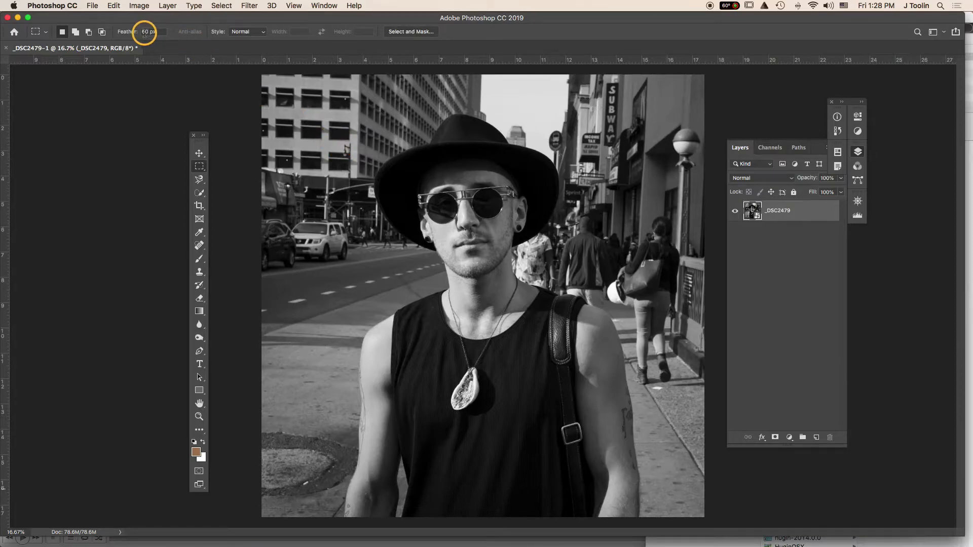
# Step: Set the feather to 90 px, draw a rectangular selection just inside the photo's edges and invert it
pyautogui.click(147, 32)
pyautogui.moveTo(290, 100); pyautogui.dragTo(623, 382)
pyautogui.moveTo(652, 485); pyautogui.dragTo(677, 487)
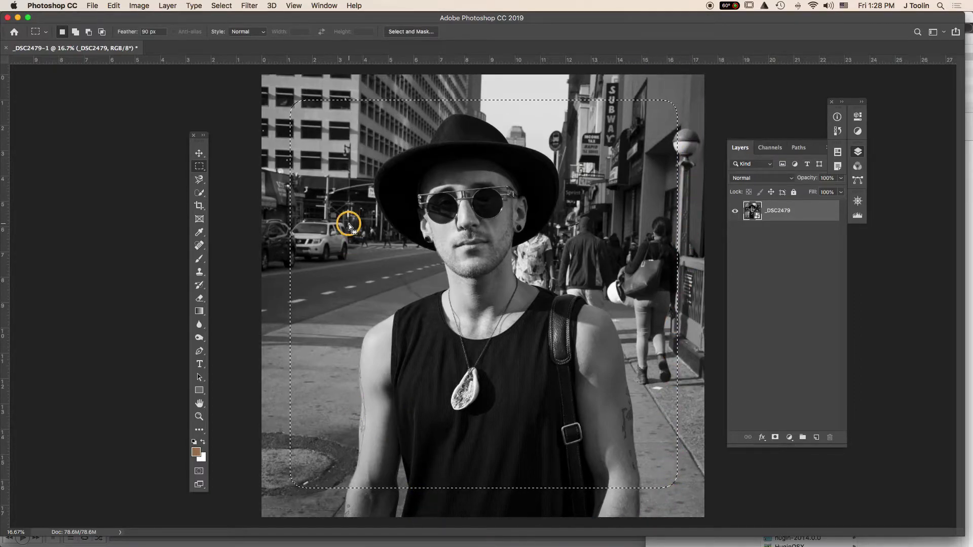
pyautogui.click(223, 7)
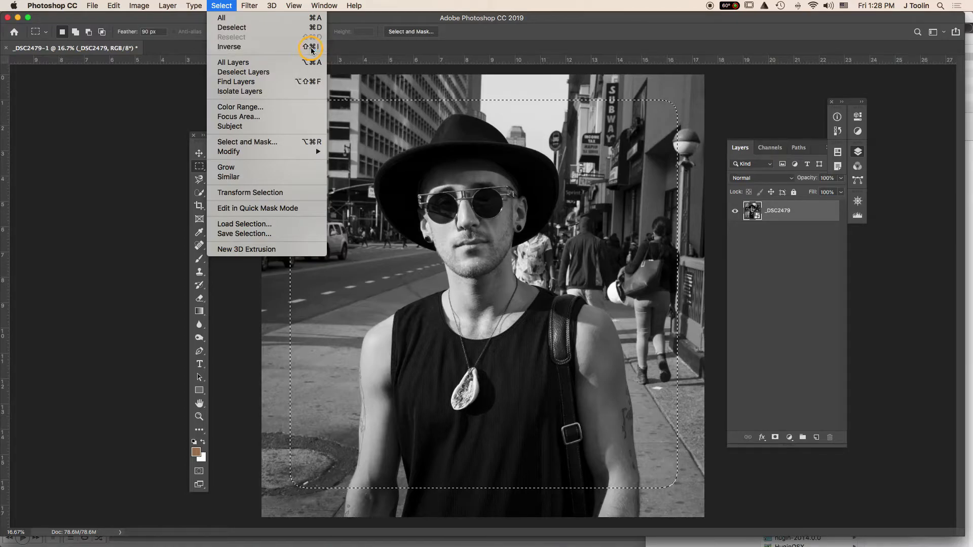
pyautogui.click(311, 48)
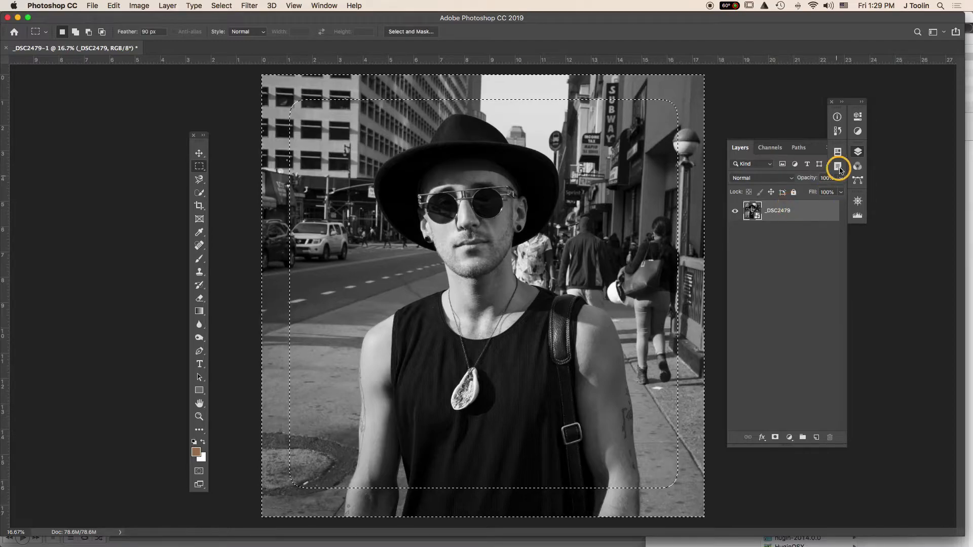
# Step: Try darkening the selected border with an Exposure adjustment layer at an exposure of -0.80
pyautogui.click(858, 132)
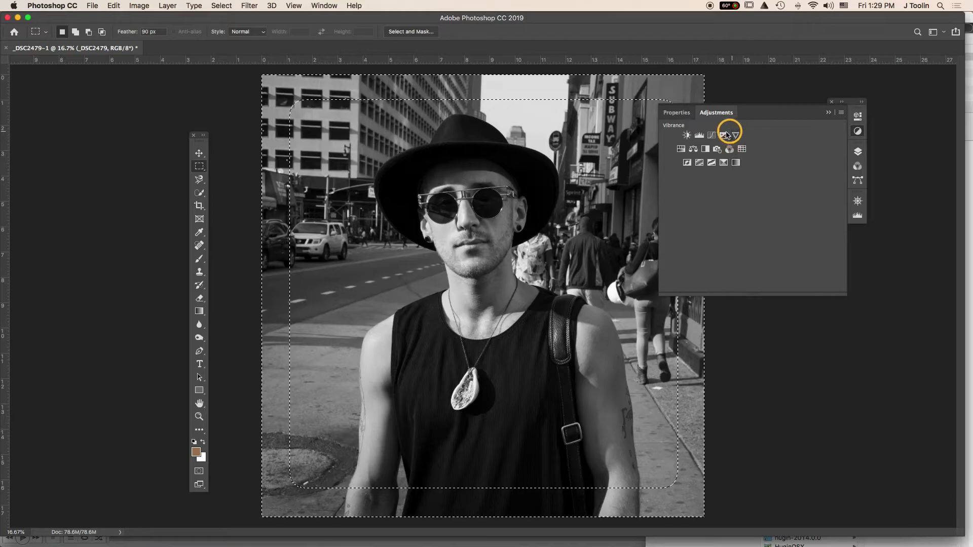
pyautogui.click(723, 135)
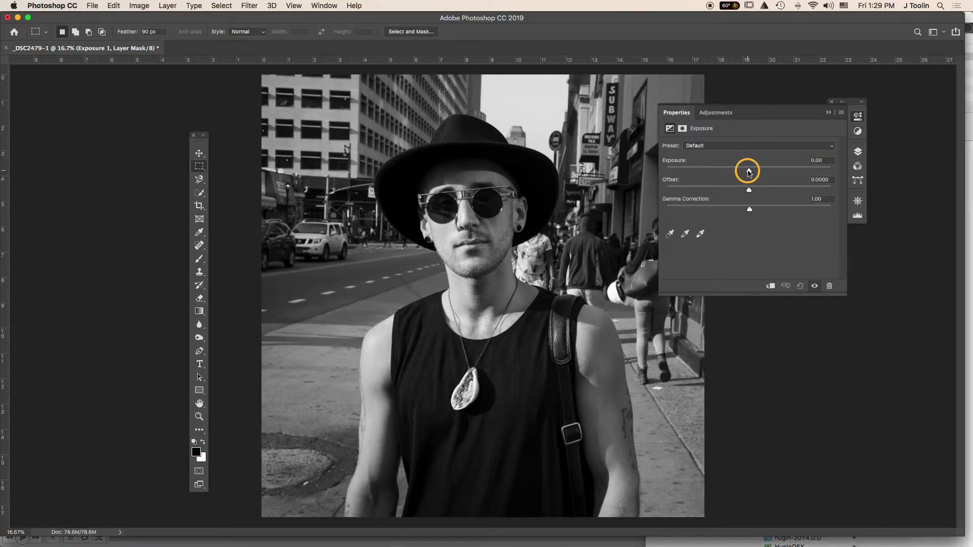
pyautogui.moveTo(748, 173); pyautogui.dragTo(728, 173)
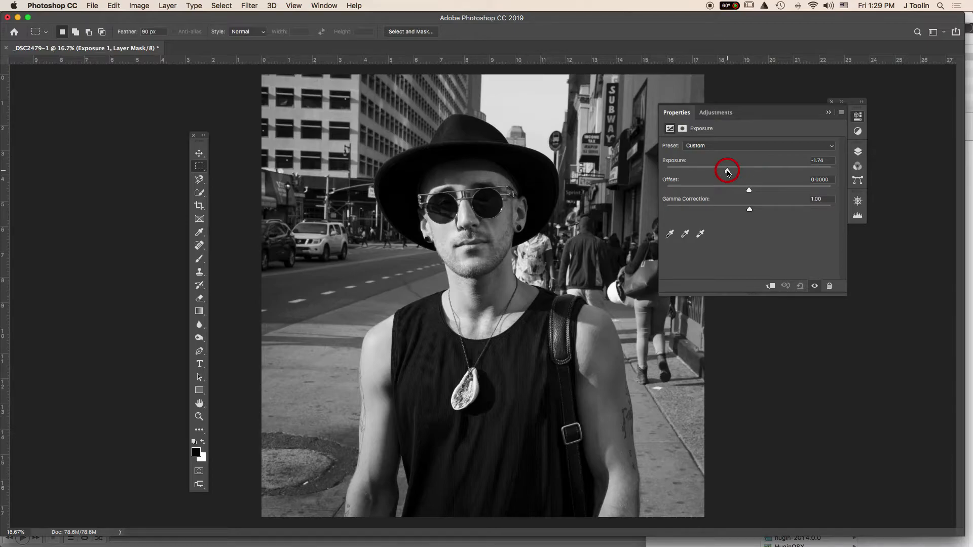
pyautogui.moveTo(728, 173); pyautogui.dragTo(745, 174)
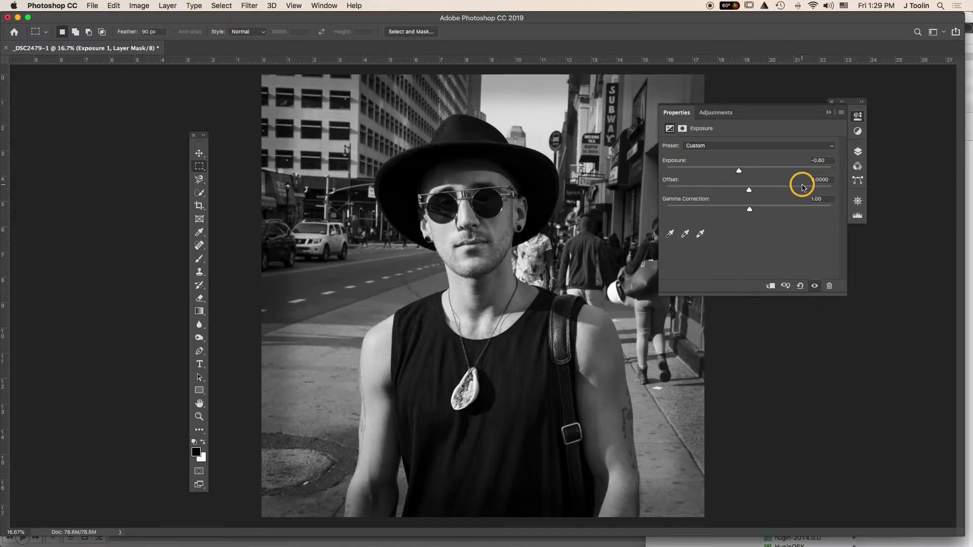
pyautogui.click(829, 113)
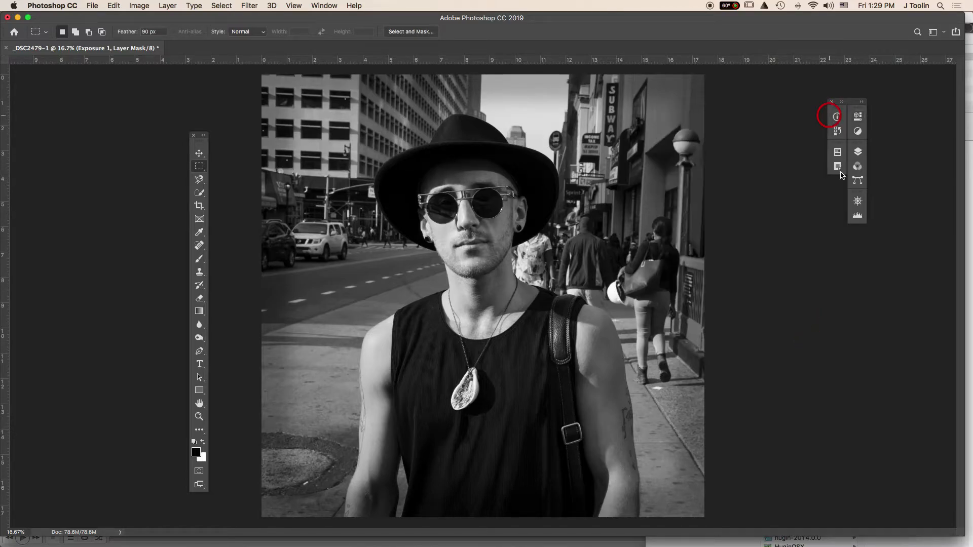
# Step: Undo the Exposure adjustment layer by returning the document history to the Select Inverse state
pyautogui.press('super+z')
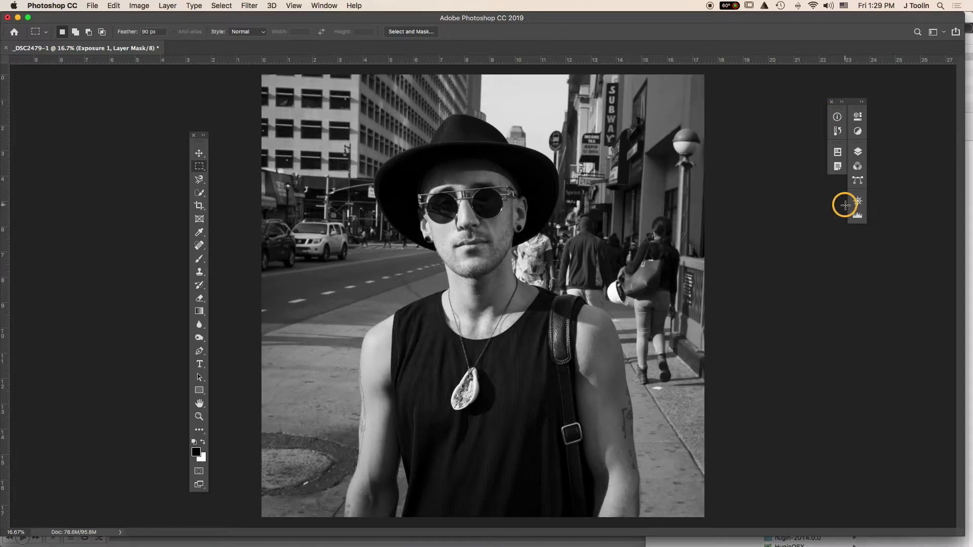
pyautogui.click(837, 131)
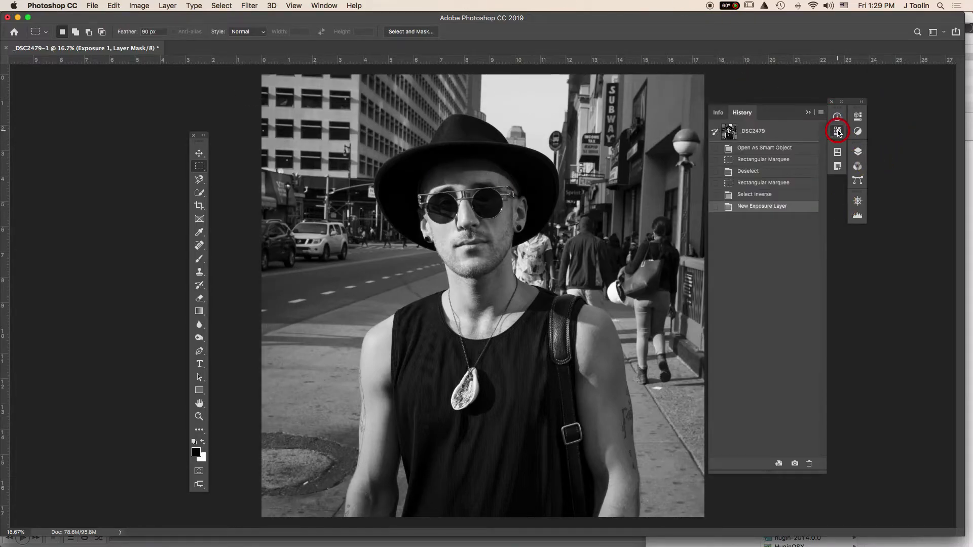
pyautogui.click(751, 183)
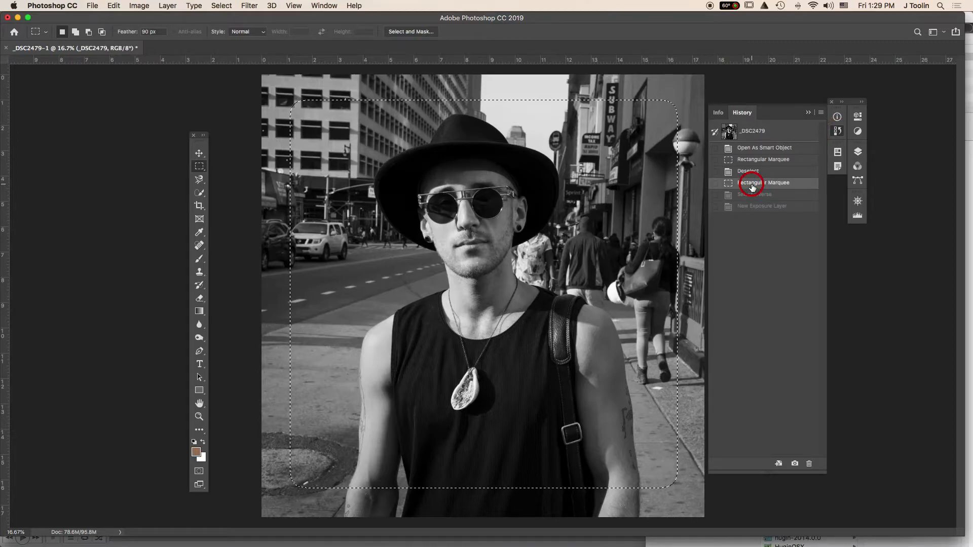
pyautogui.click(759, 194)
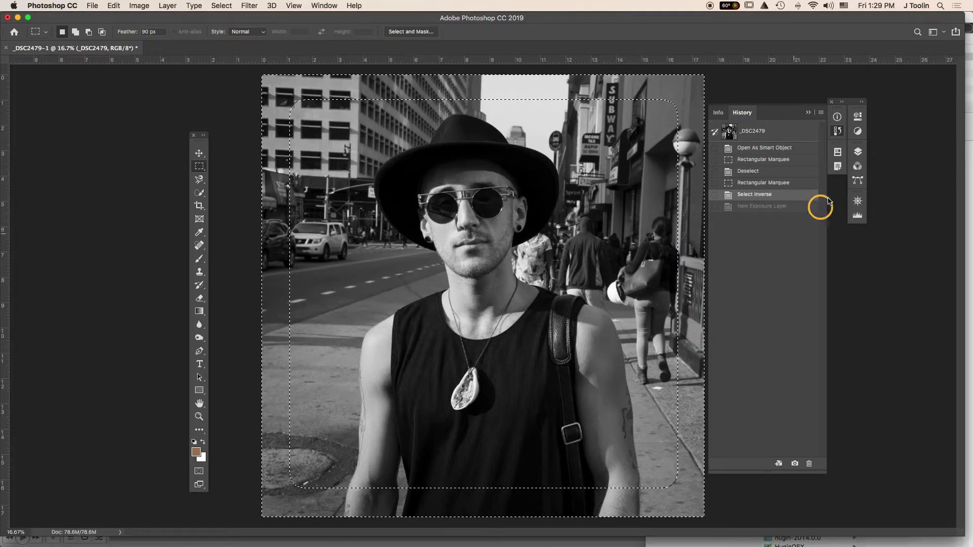
pyautogui.click(807, 114)
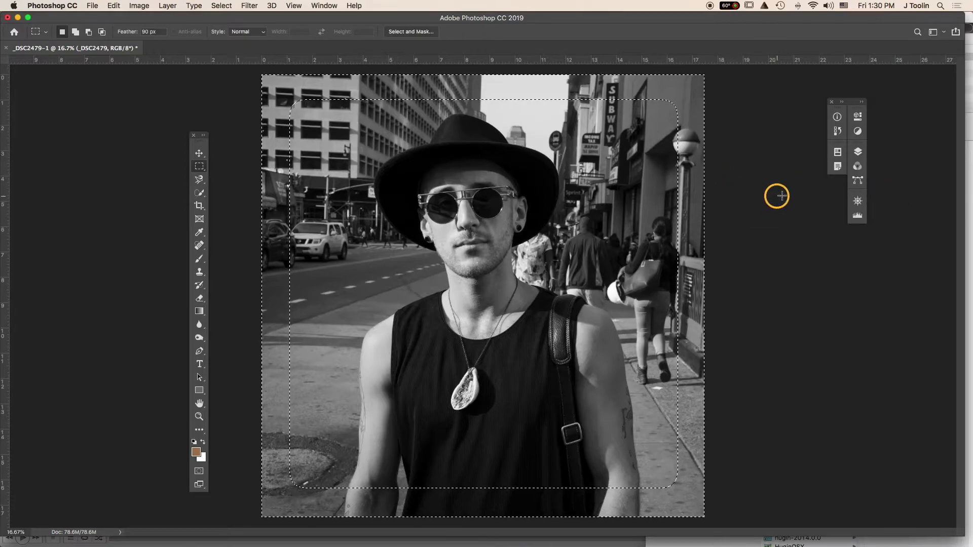
# Step: Add a Solid Color fill layer over the selected border in dark navy blue, #04072f
pyautogui.click(859, 133)
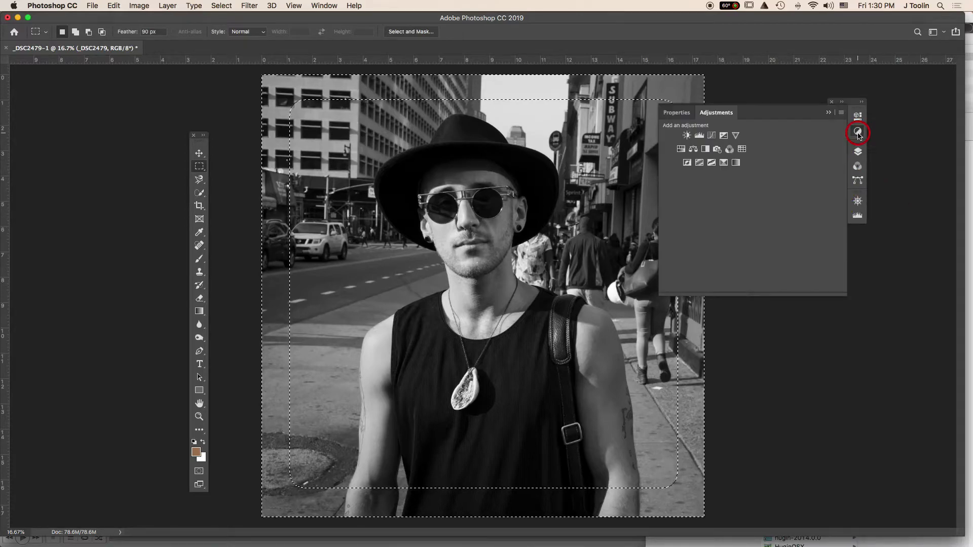
pyautogui.click(858, 152)
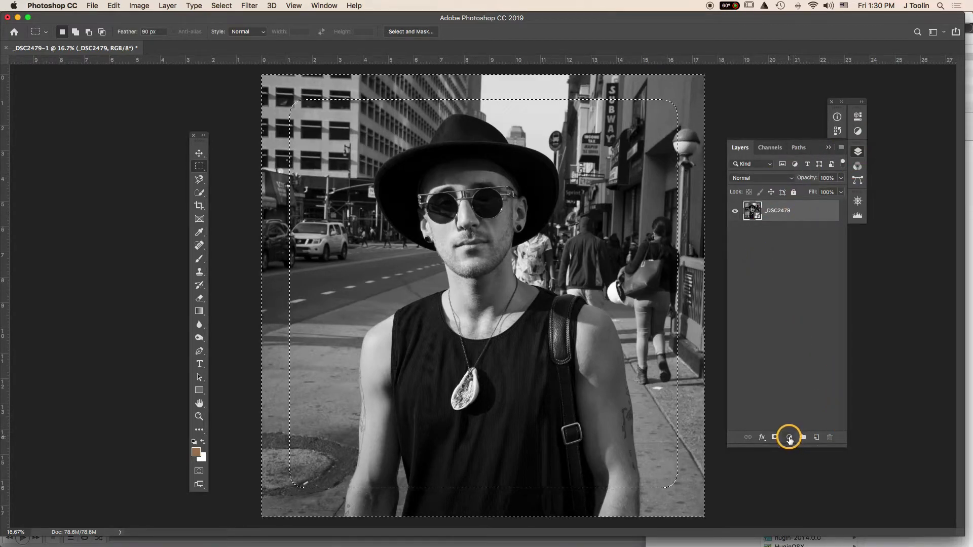
pyautogui.click(789, 437)
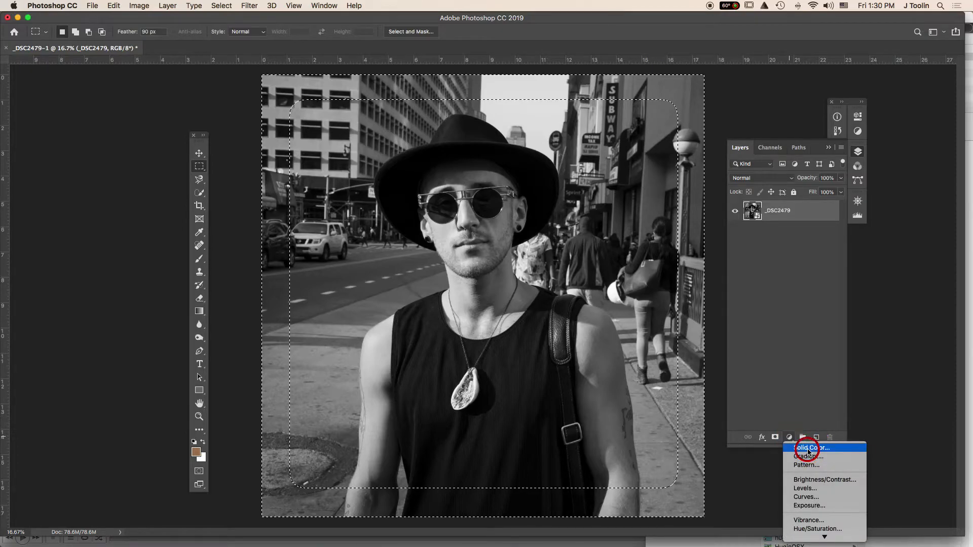
pyautogui.click(808, 448)
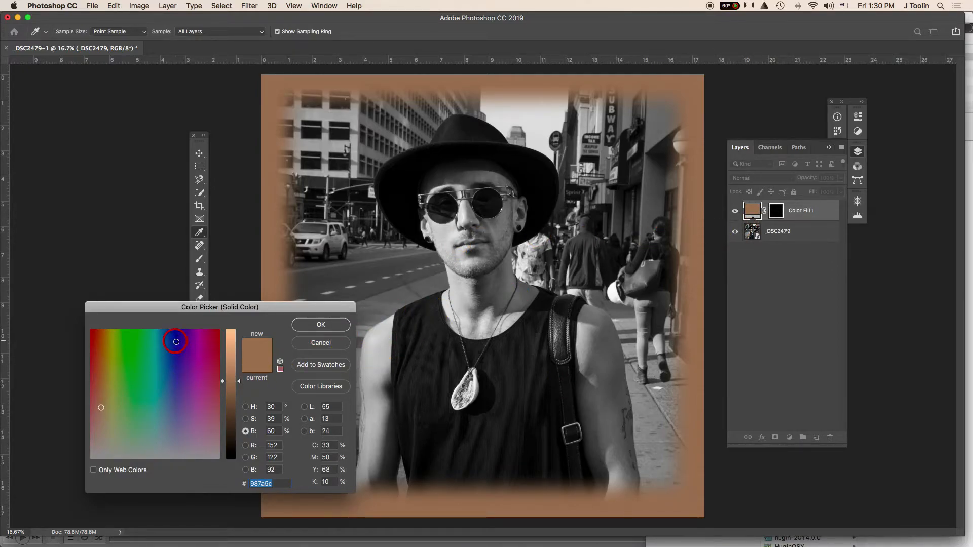
pyautogui.click(176, 341)
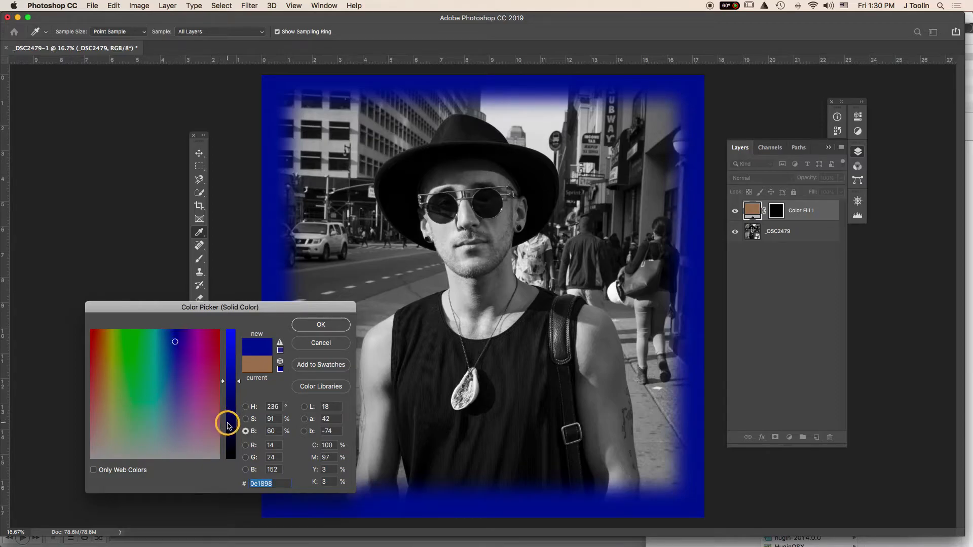
pyautogui.click(229, 427)
pyautogui.moveTo(230, 429); pyautogui.dragTo(230, 435)
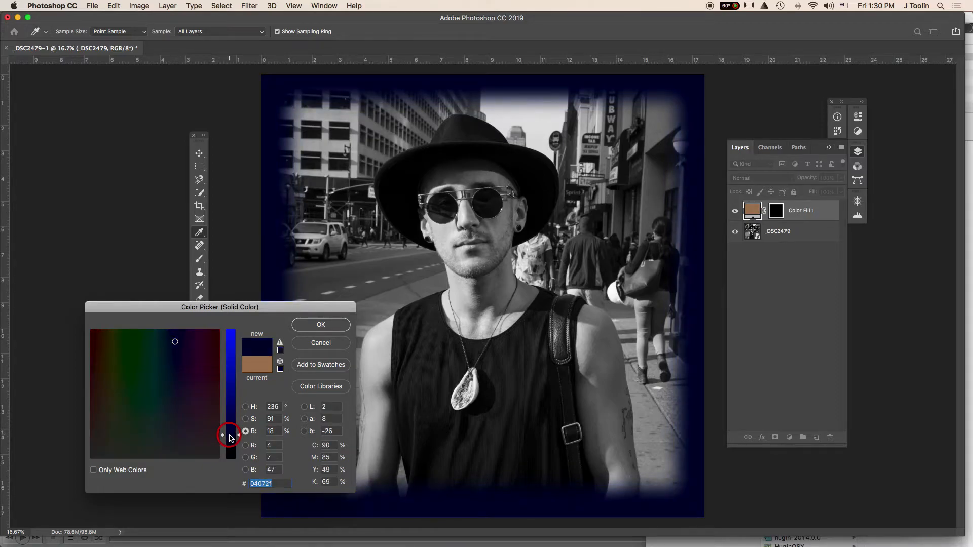
pyautogui.click(337, 325)
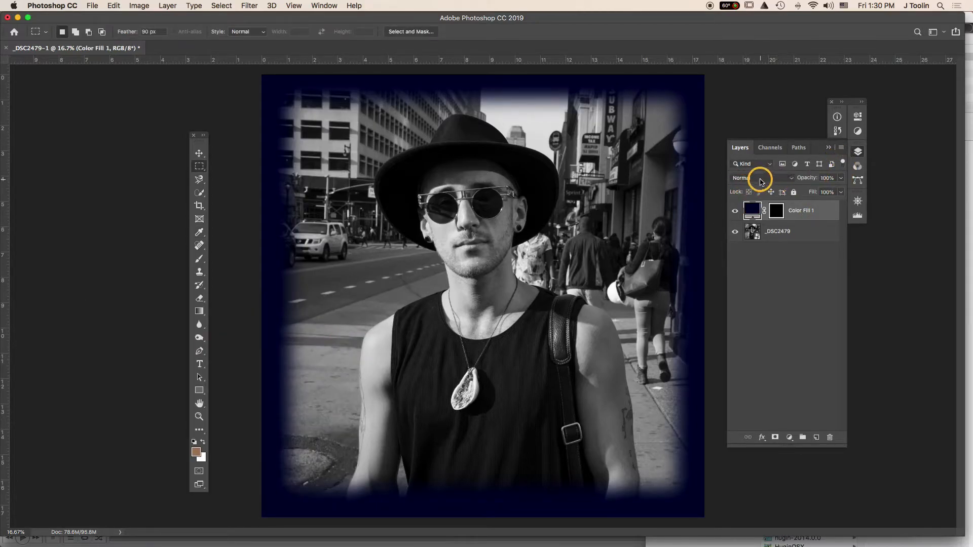
# Step: Set the color fill layer's blend mode to Soft Light and its opacity to 27%, and compare the photo with and without it
pyautogui.click(760, 179)
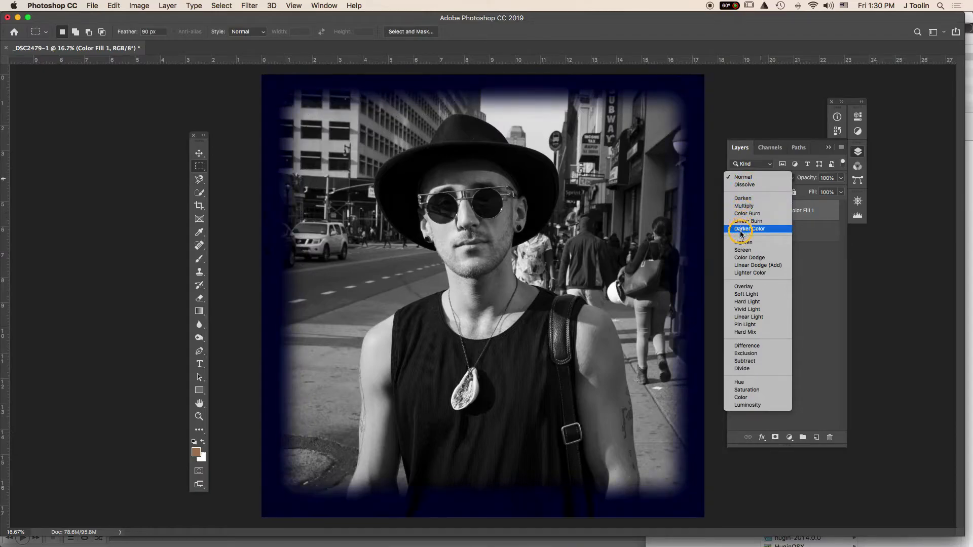
pyautogui.click(739, 295)
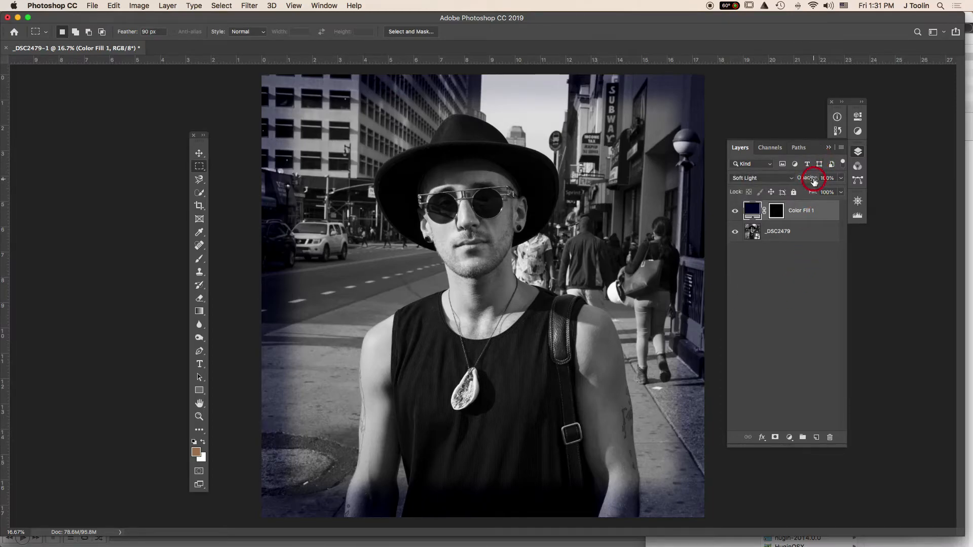
pyautogui.moveTo(805, 182); pyautogui.dragTo(771, 188)
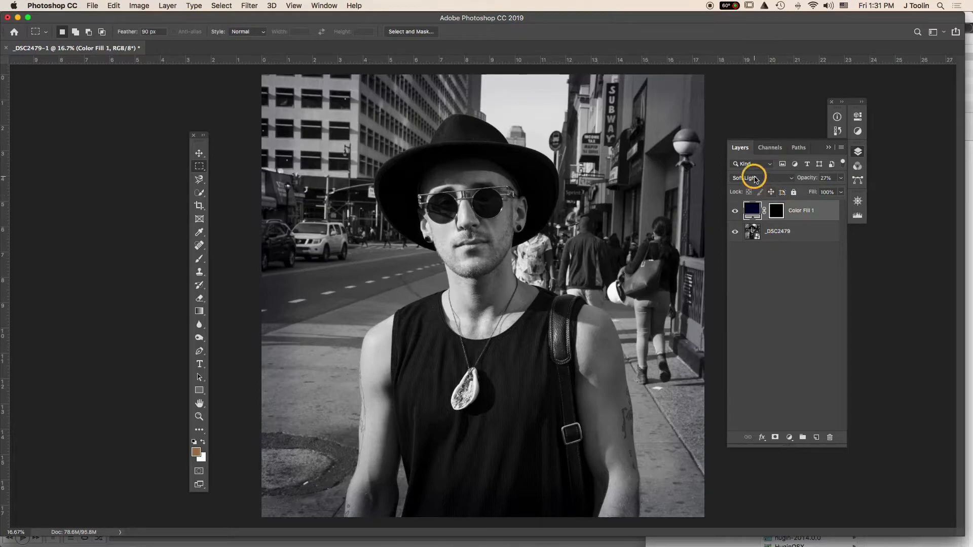
pyautogui.click(734, 213)
pyautogui.click(734, 213)
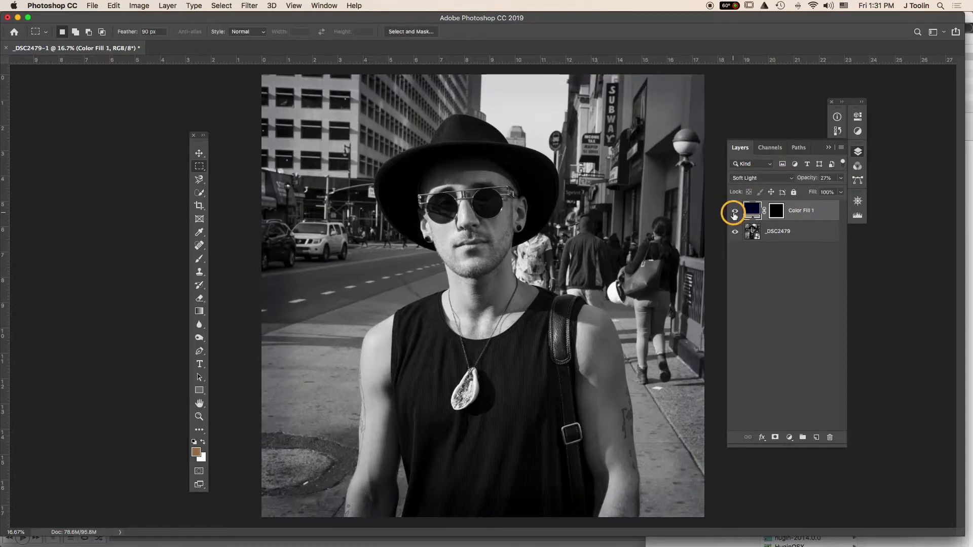
pyautogui.click(734, 213)
pyautogui.click(734, 213)
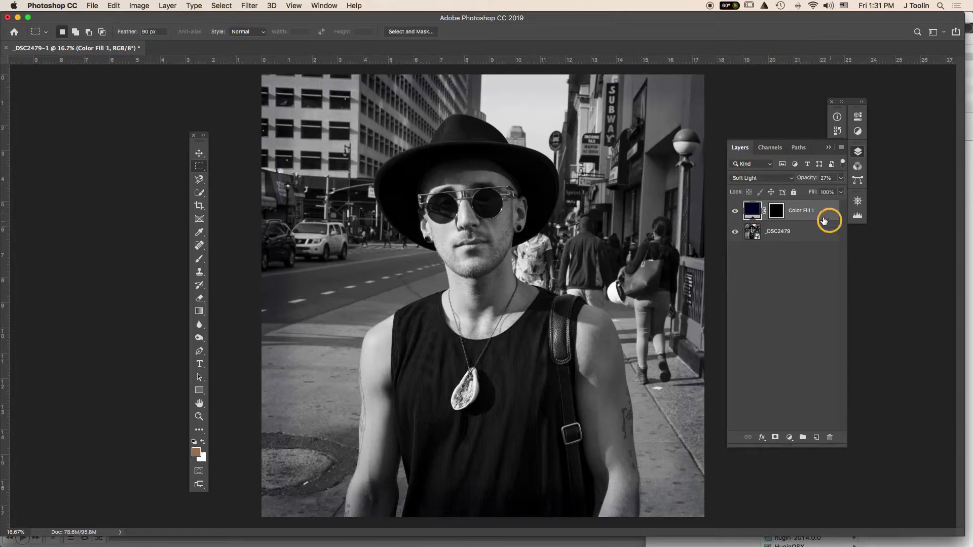
# Step: Delete the color fill layer so that only the _DSC2479 photo layer is left
pyautogui.moveTo(817, 210); pyautogui.dragTo(818, 444)
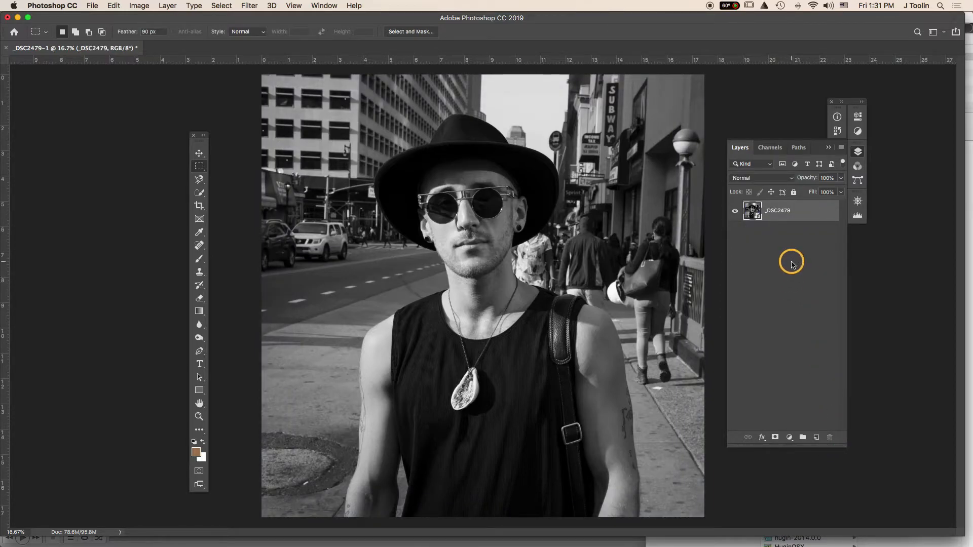
pyautogui.click(200, 168)
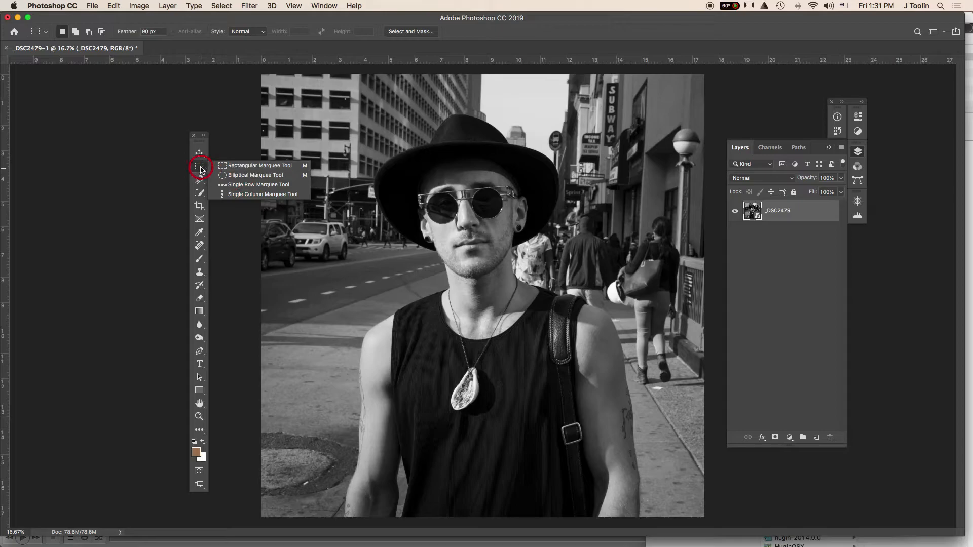
pyautogui.click(715, 19)
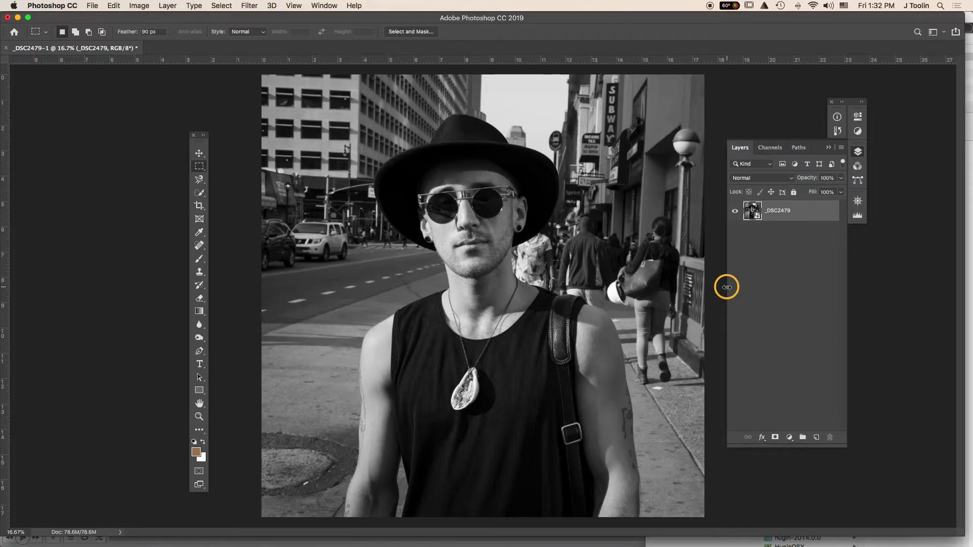
# Step: Switch to Firefox to examine the black-bordered photo in the Diane Arbus article, and return to Photoshop
pyautogui.moveTo(473, 526)
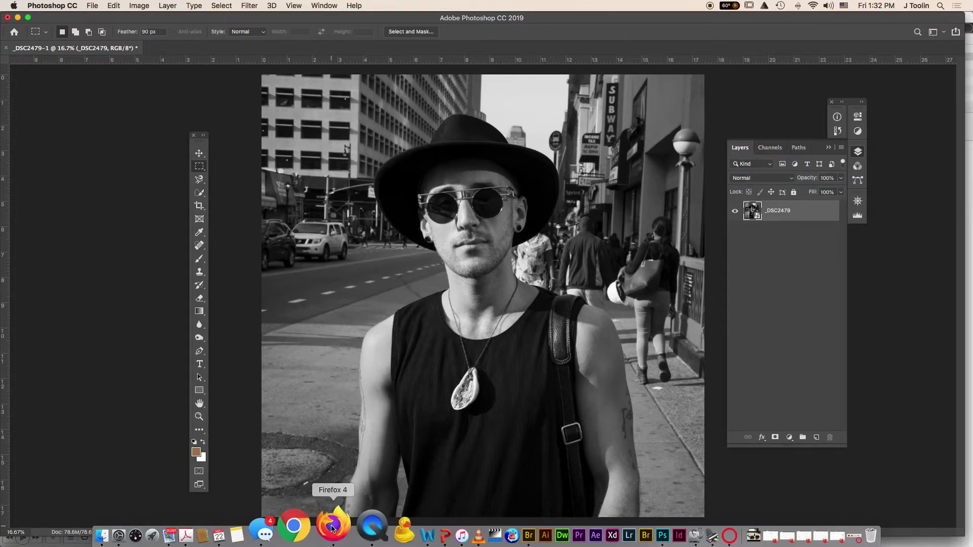
pyautogui.click(330, 530)
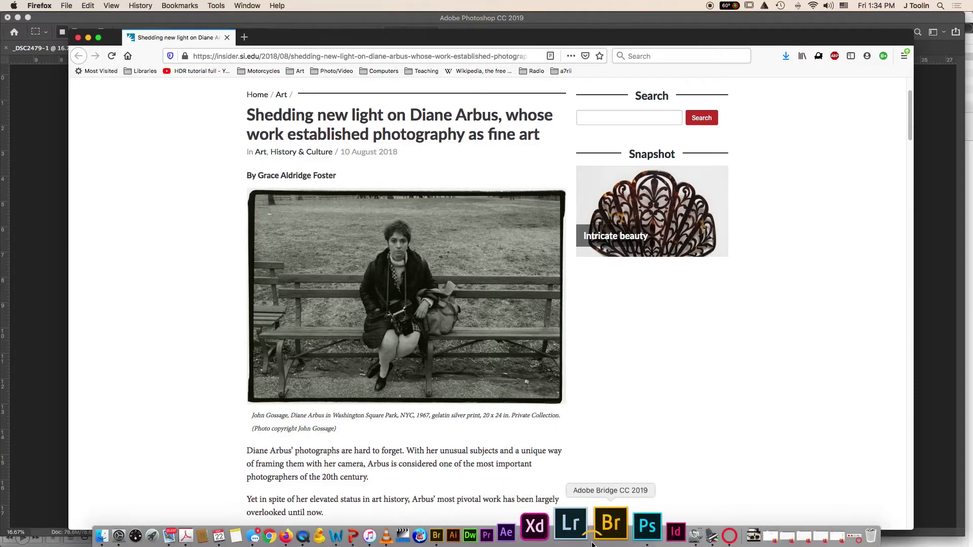
pyautogui.click(619, 531)
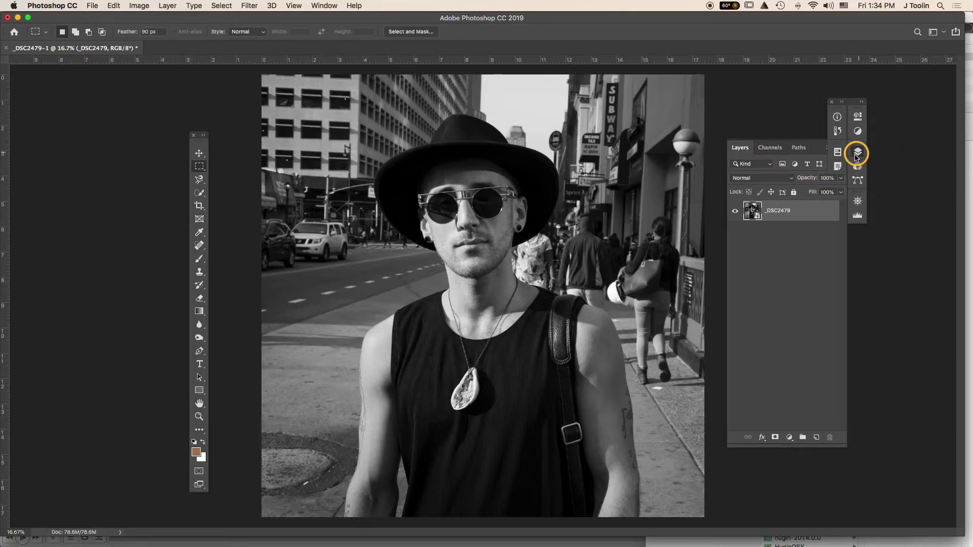
# Step: Open the layer style settings of the _DSC2479 layer, enable Stroke, compare the photo with and without it, and show the stroke's options
pyautogui.click(808, 215)
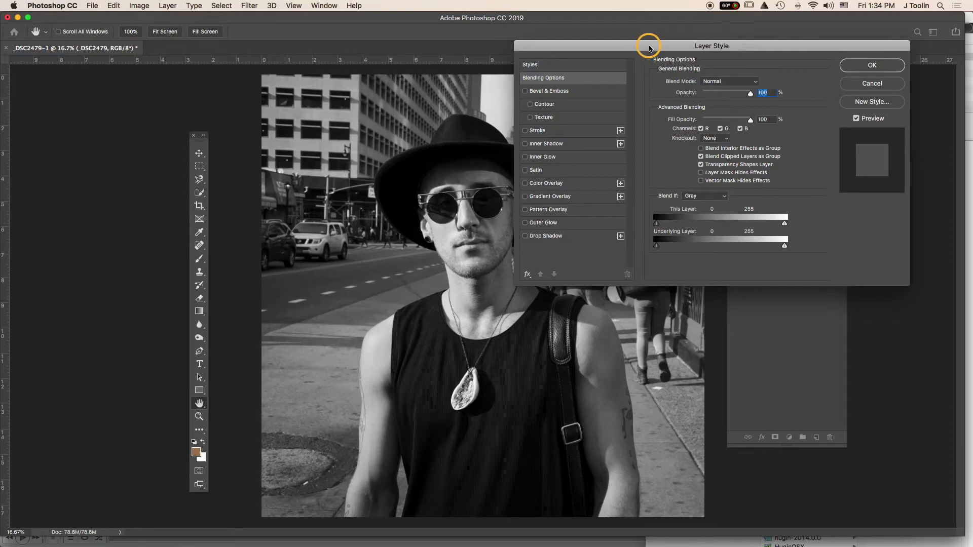
pyautogui.moveTo(647, 45); pyautogui.dragTo(694, 19)
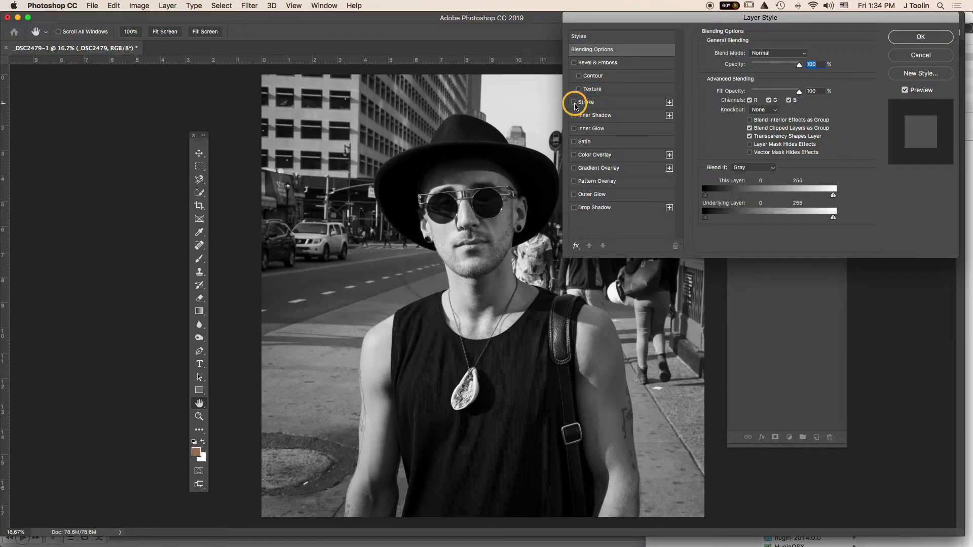
pyautogui.click(574, 102)
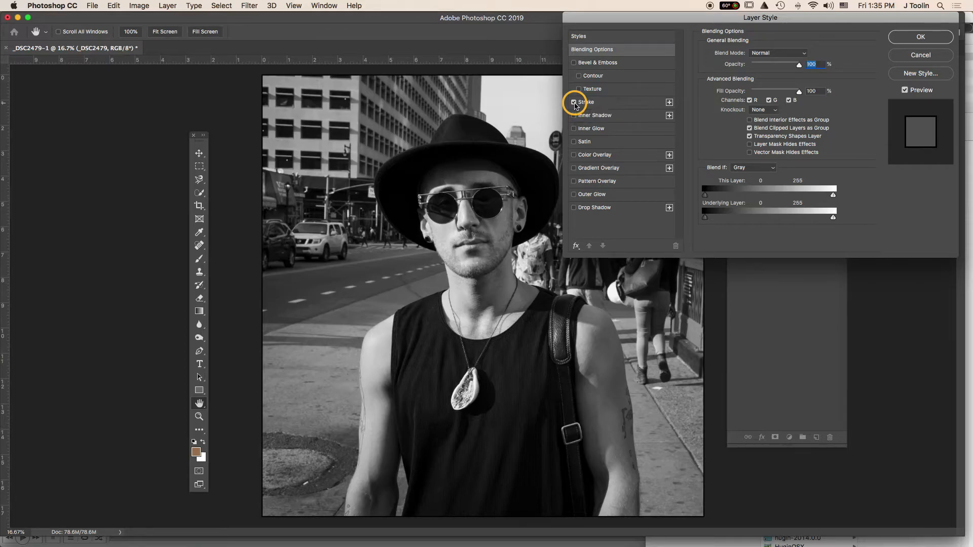
pyautogui.click(575, 104)
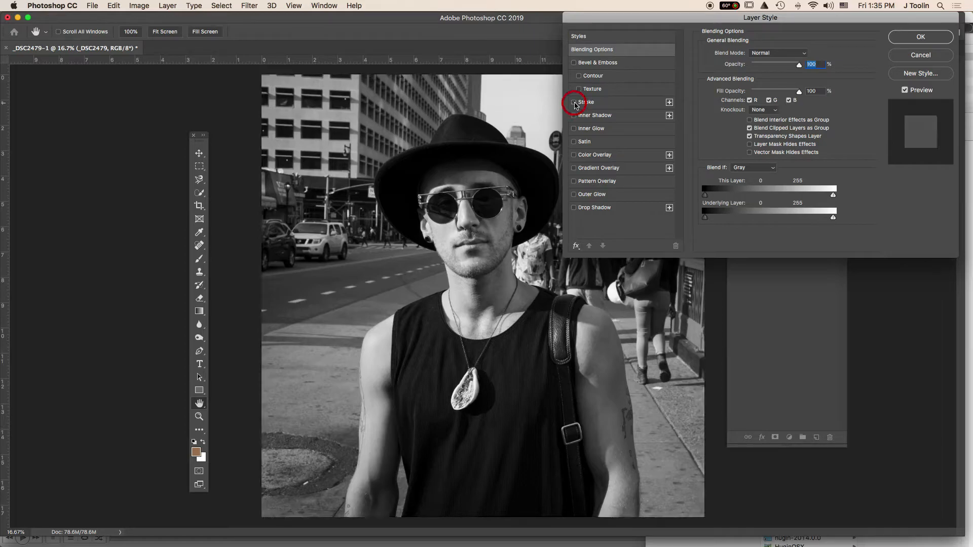
pyautogui.click(574, 103)
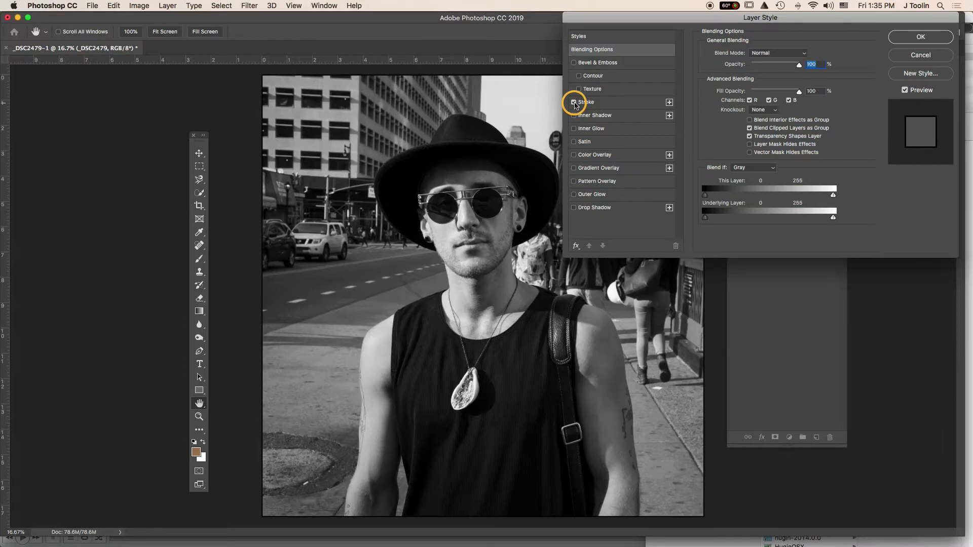
pyautogui.click(575, 103)
pyautogui.click(575, 103)
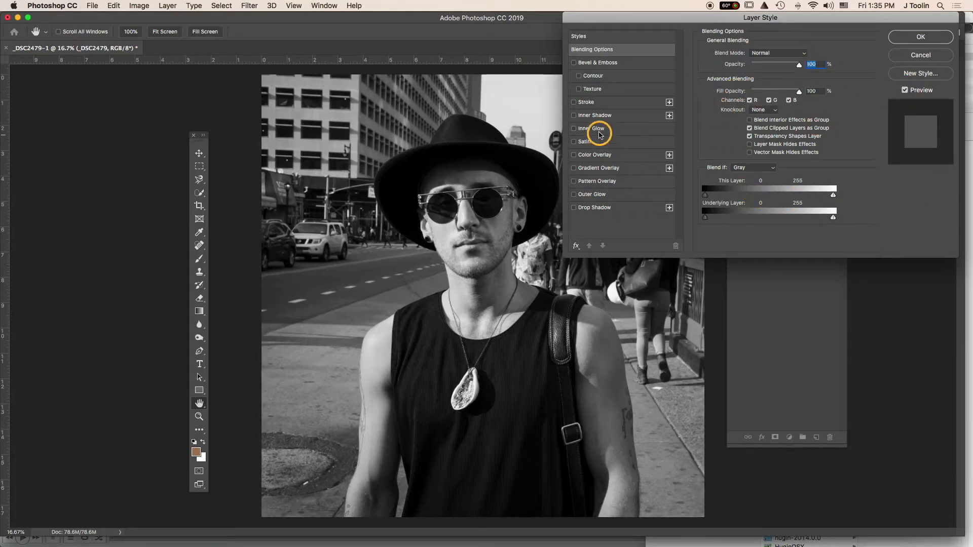
pyautogui.click(574, 104)
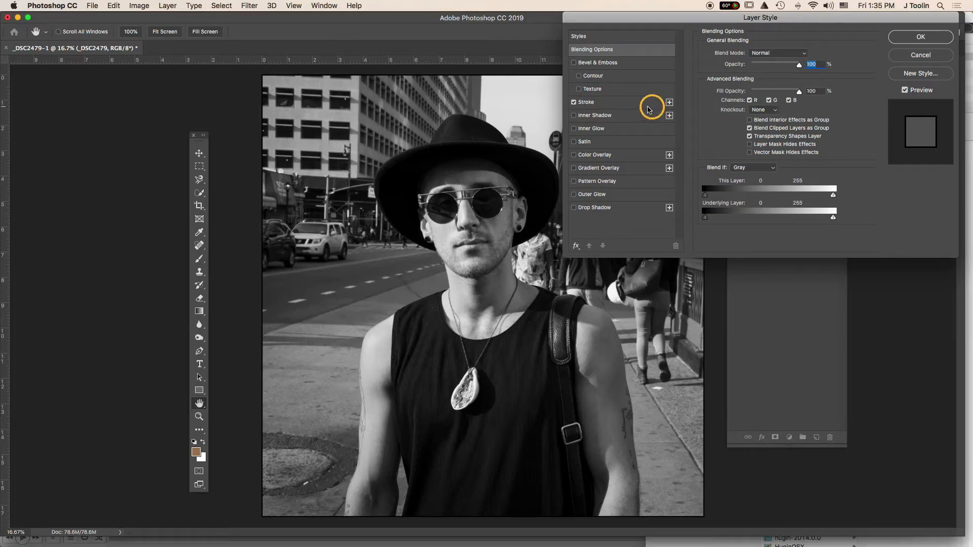
pyautogui.click(633, 105)
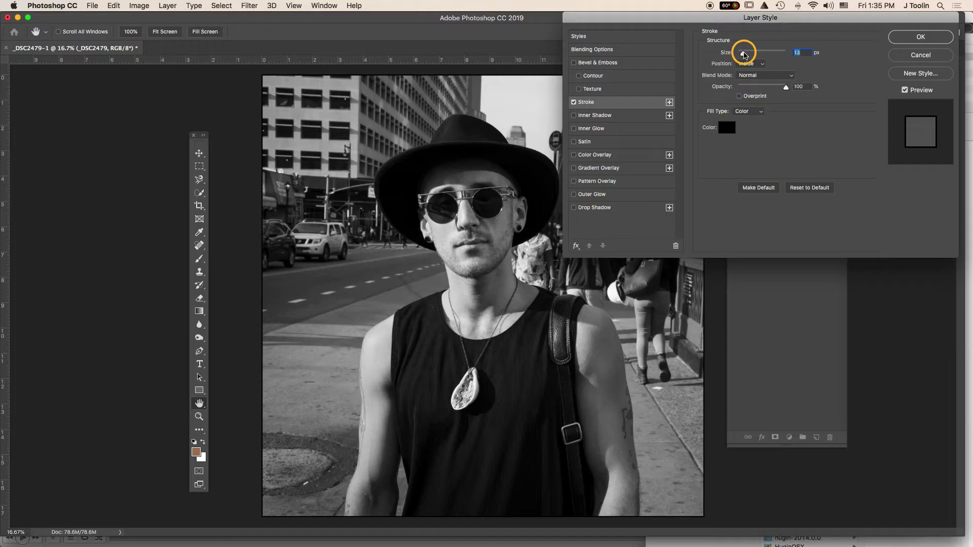
# Step: Try a thick stroke of about 87 px around the photo, and reduce the stroke's size to 11 px
pyautogui.moveTo(743, 54); pyautogui.dragTo(756, 57)
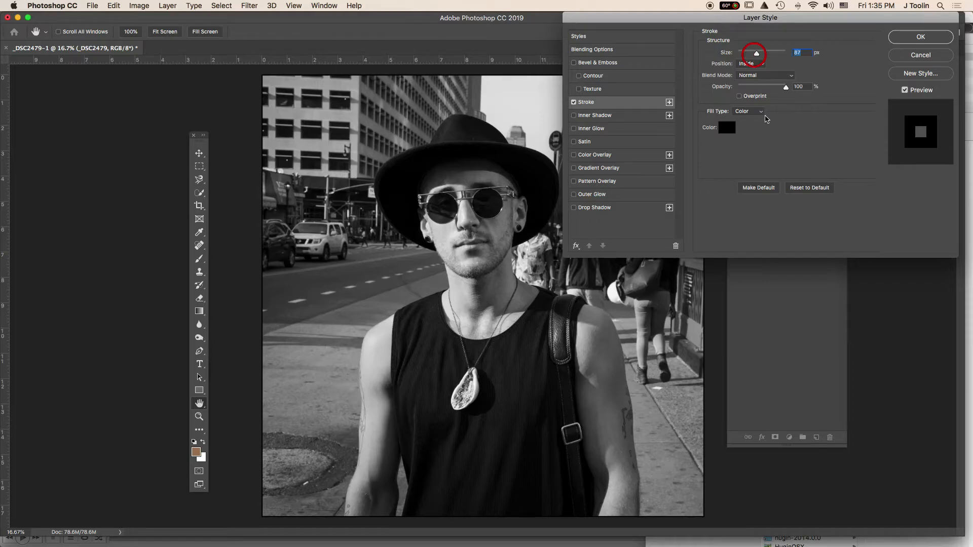
pyautogui.click(771, 164)
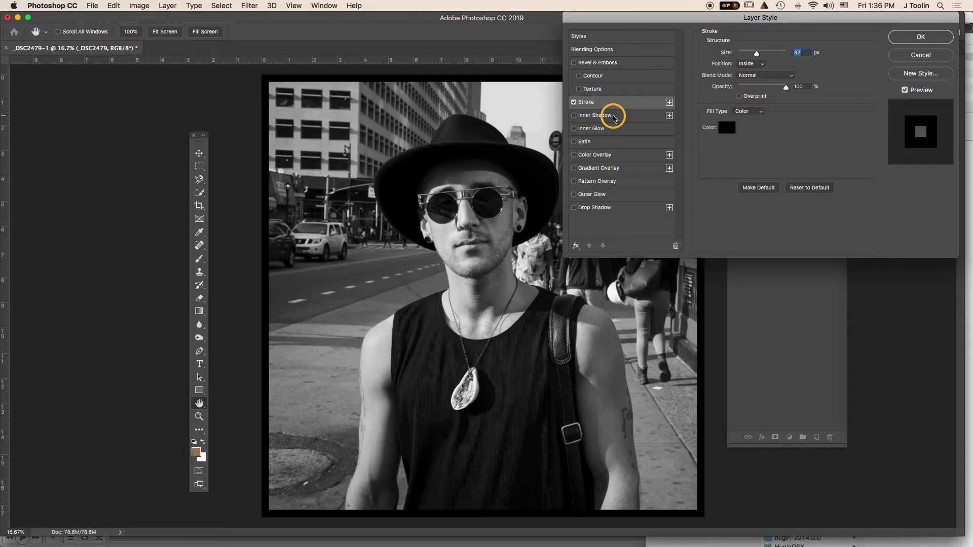
pyautogui.moveTo(756, 52); pyautogui.dragTo(741, 54)
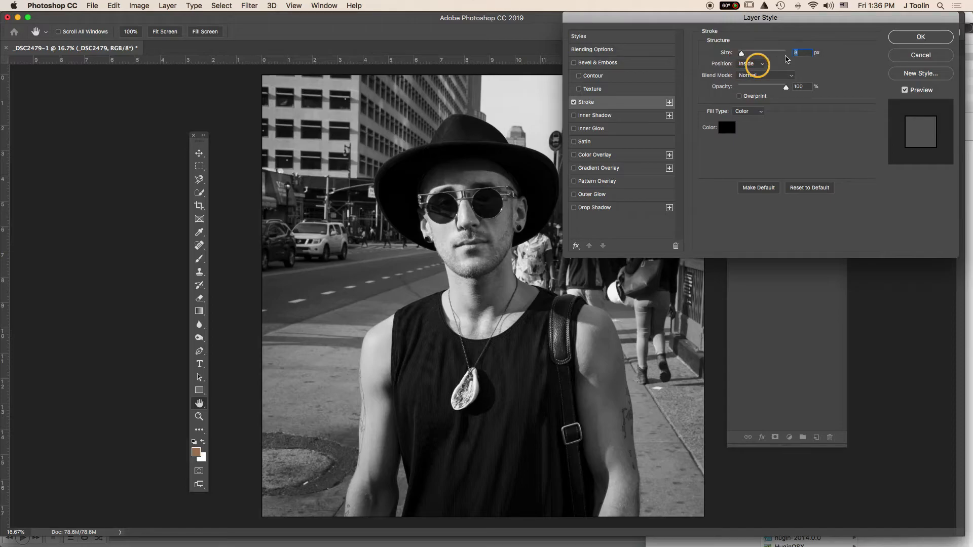
pyautogui.click(804, 52)
pyautogui.press('Up')
pyautogui.press('Up')
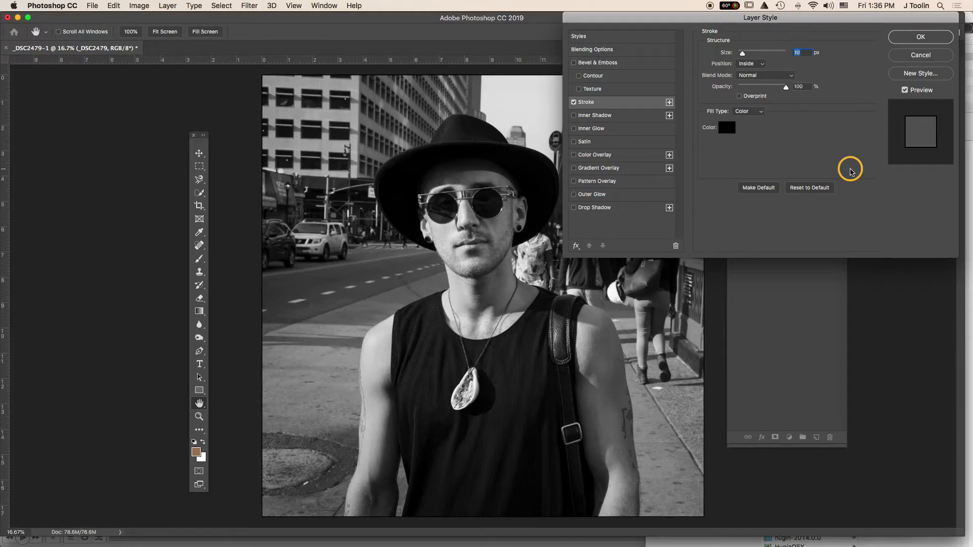
pyautogui.press('Up')
pyautogui.click(835, 70)
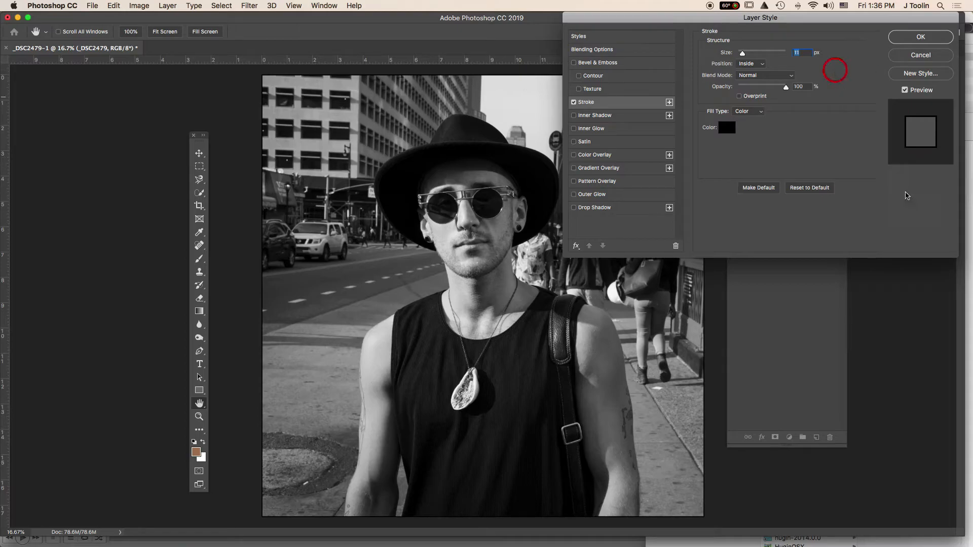
pyautogui.click(925, 221)
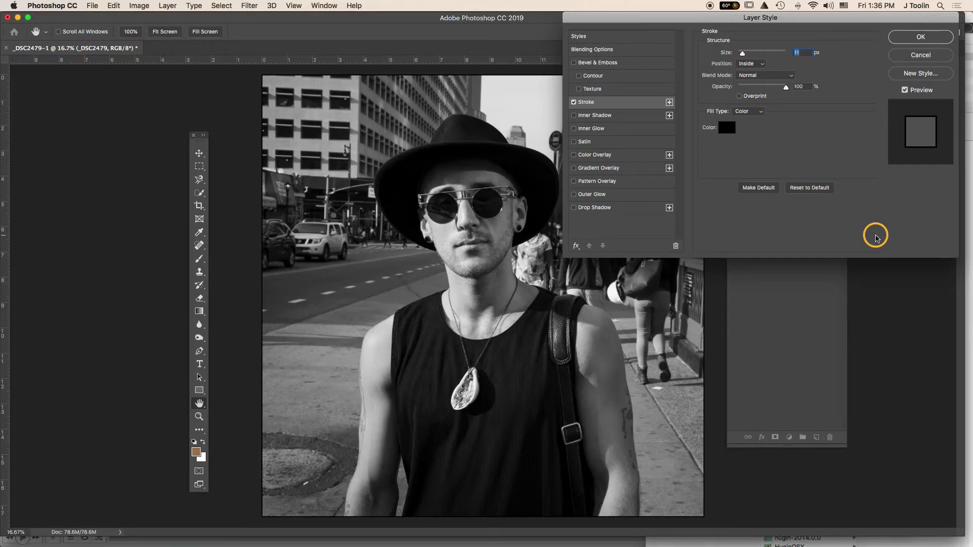
# Step: Change the stroke color from black to dark blue, hex 060651
pyautogui.click(727, 128)
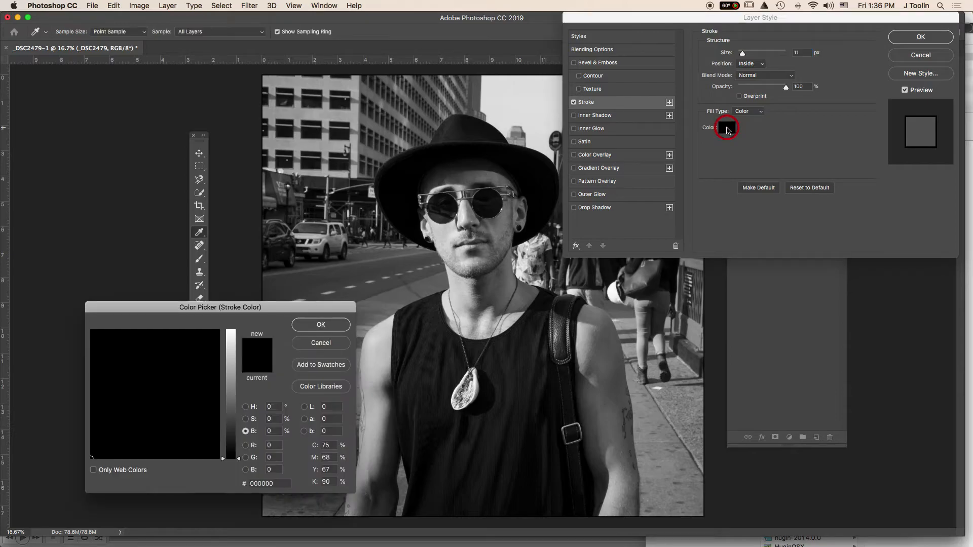
pyautogui.moveTo(277, 313)
pyautogui.mouseDown()
pyautogui.moveTo(227, 174)
pyautogui.moveTo(218, 177)
pyautogui.mouseUp()
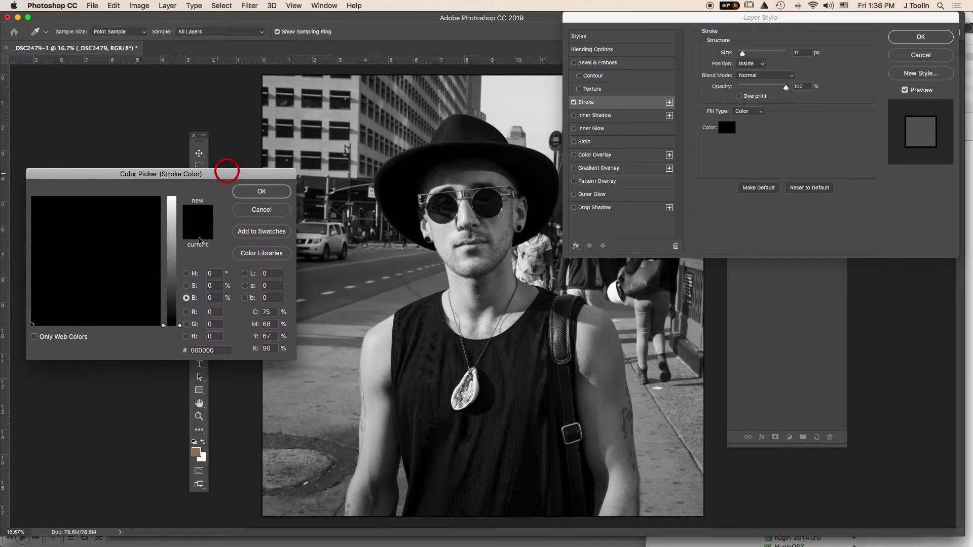
pyautogui.click(172, 295)
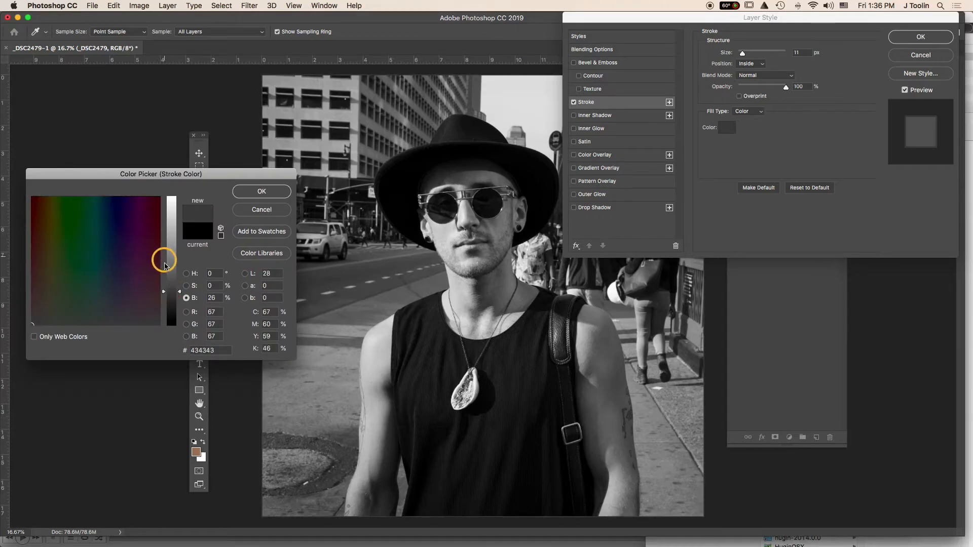
pyautogui.click(174, 286)
pyautogui.click(117, 205)
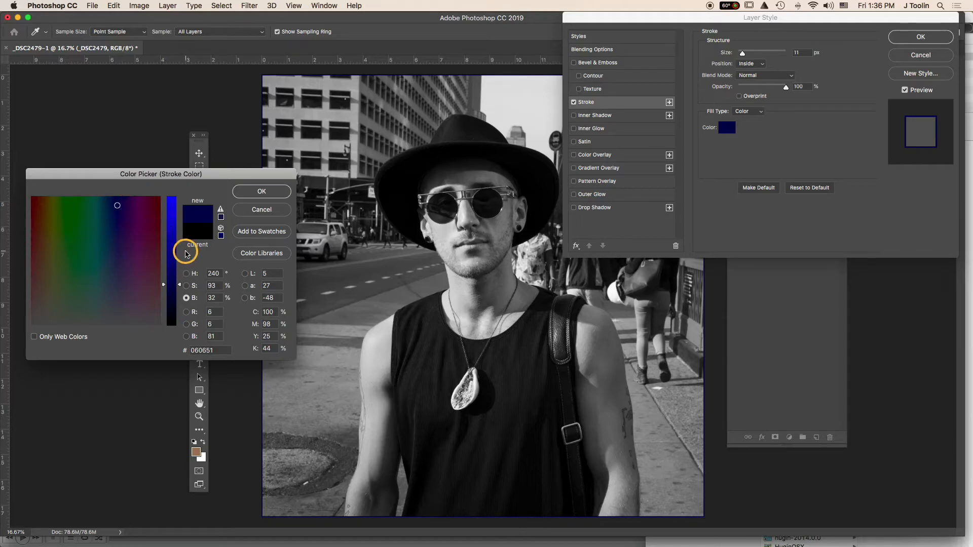
pyautogui.click(253, 195)
pyautogui.click(325, 394)
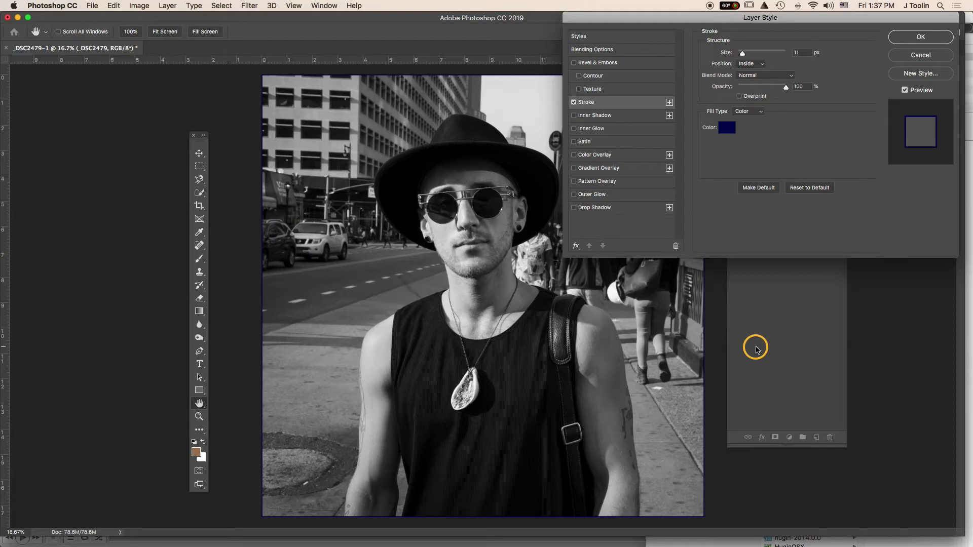
# Step: Check the stroke's fill type options and color, and widen the stroke to about 73 px
pyautogui.click(748, 112)
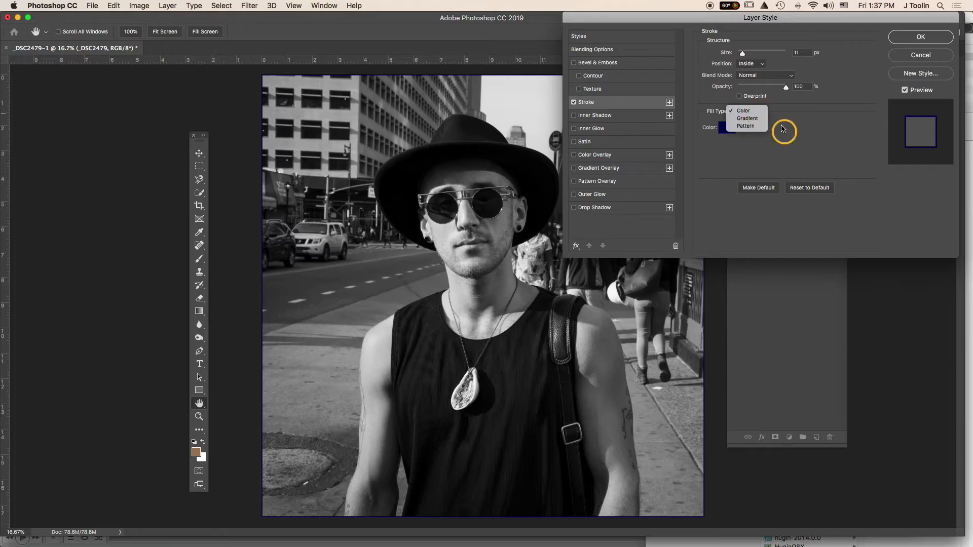
pyautogui.click(805, 132)
pyautogui.click(729, 128)
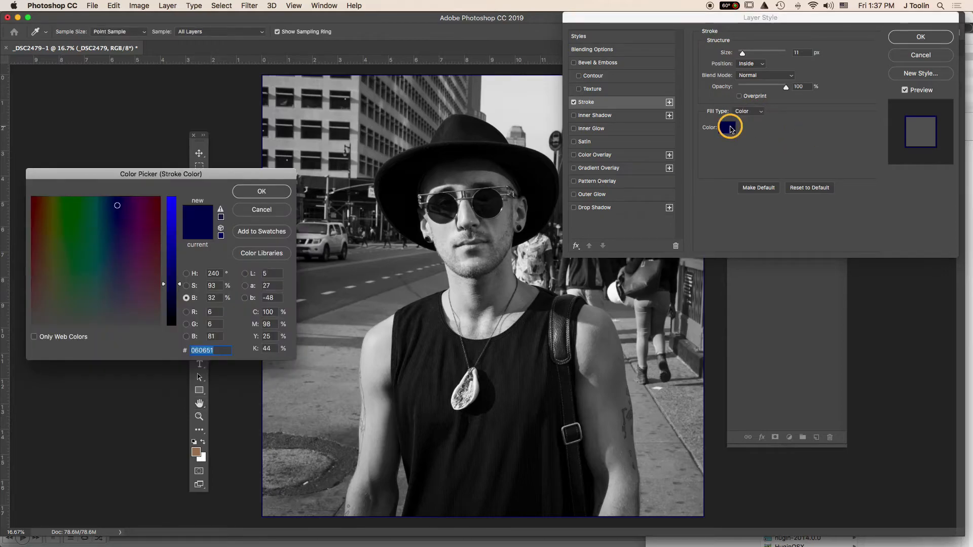
pyautogui.click(260, 191)
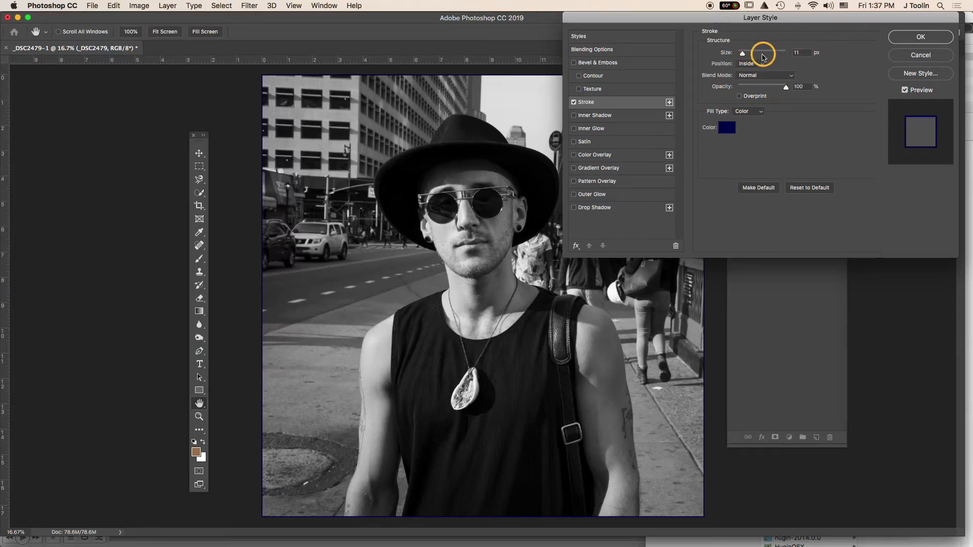
pyautogui.moveTo(742, 53); pyautogui.dragTo(755, 58)
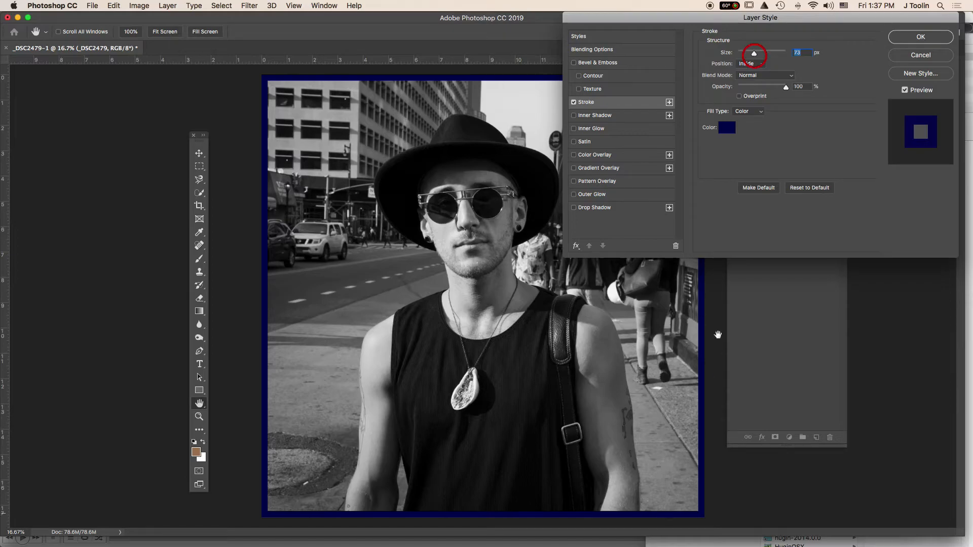
# Step: Try the Hard Light blend mode on the stroke, and set it back to Normal
pyautogui.click(778, 77)
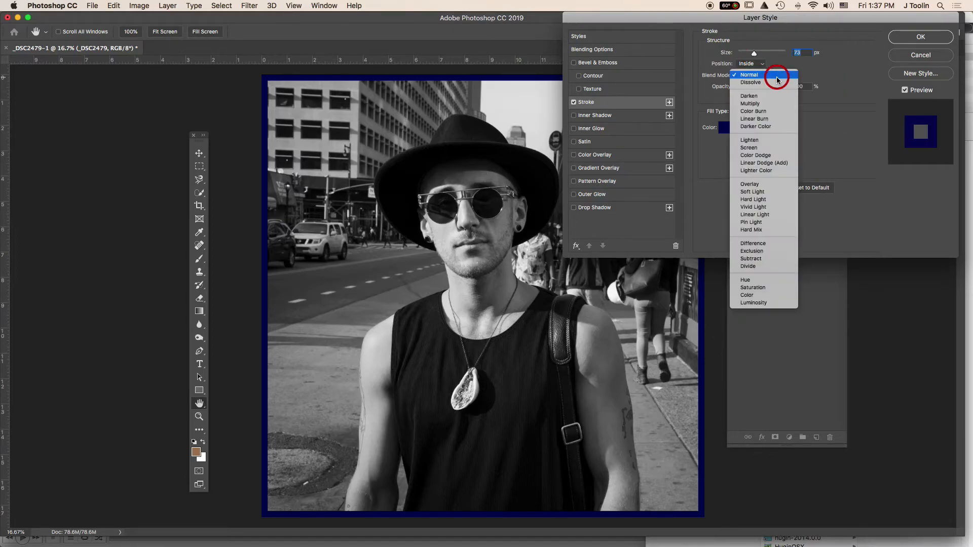
pyautogui.click(752, 192)
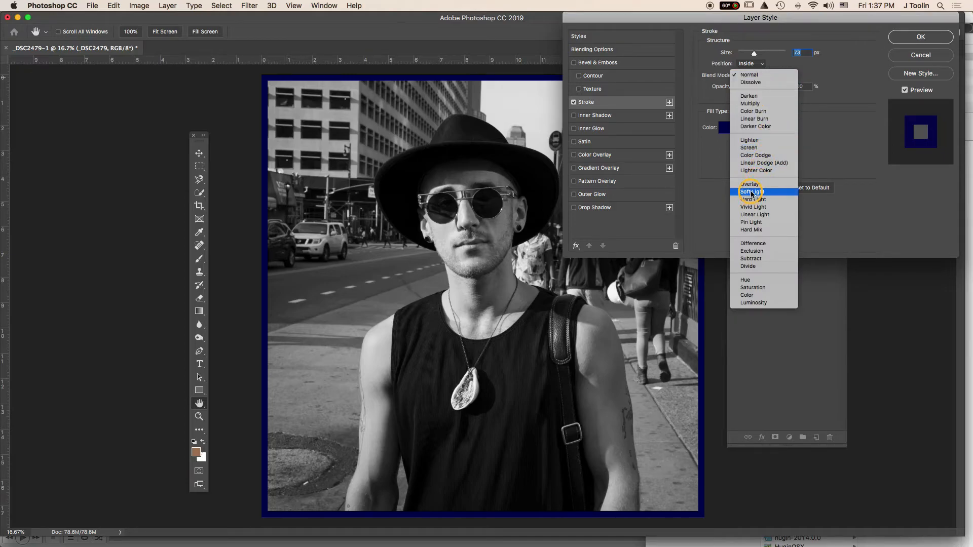
pyautogui.click(755, 201)
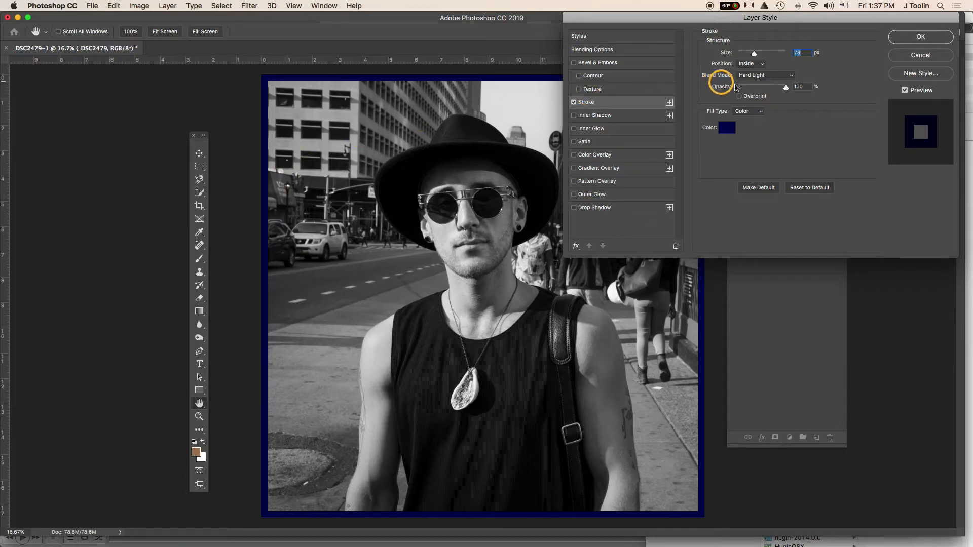
pyautogui.click(785, 75)
pyautogui.scroll(4, 785, 75)
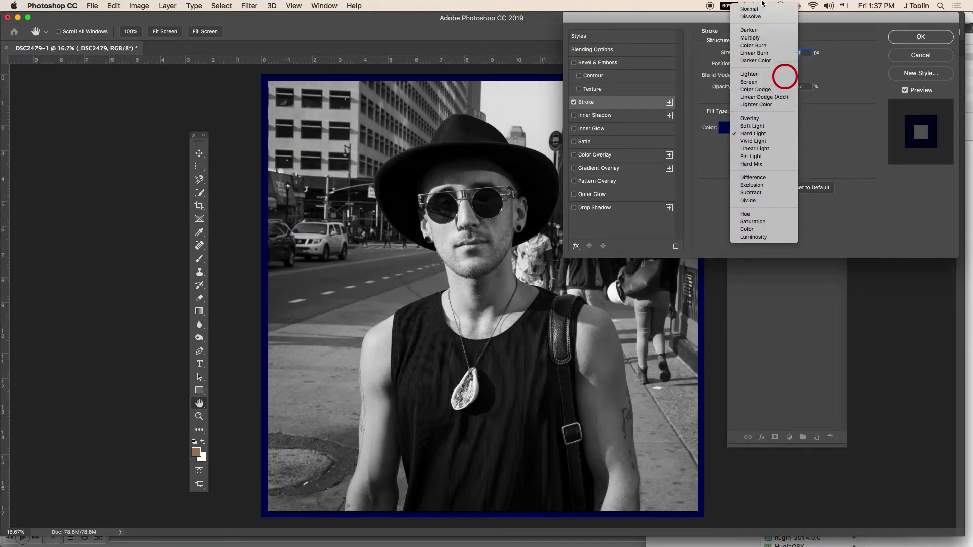
pyautogui.click(759, 10)
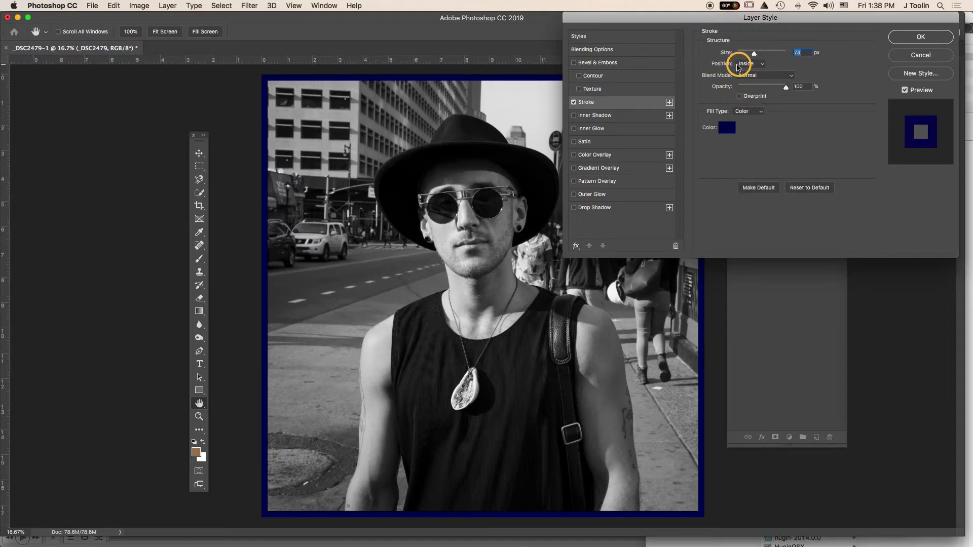
# Step: Try the Outside and Center positions for the stroke, and return it to Inside
pyautogui.click(764, 64)
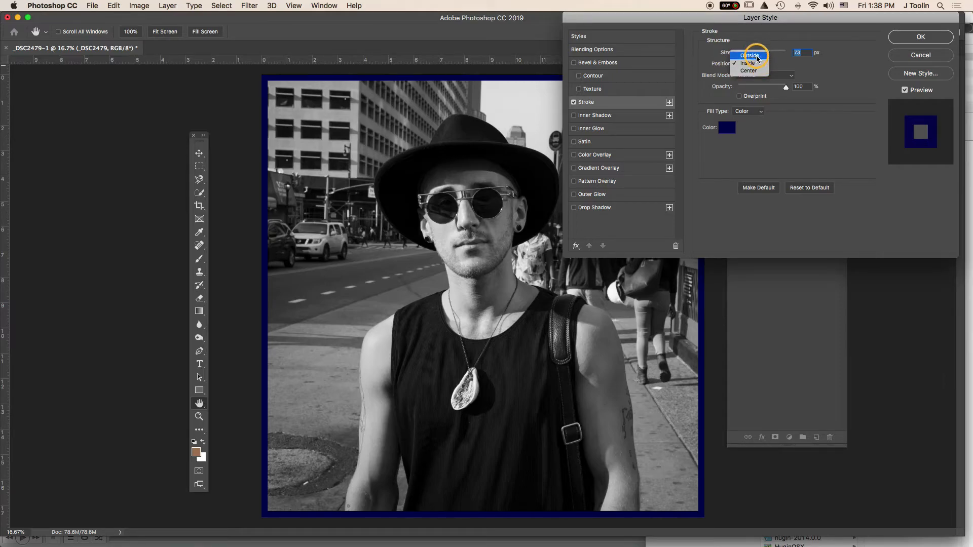
pyautogui.click(757, 56)
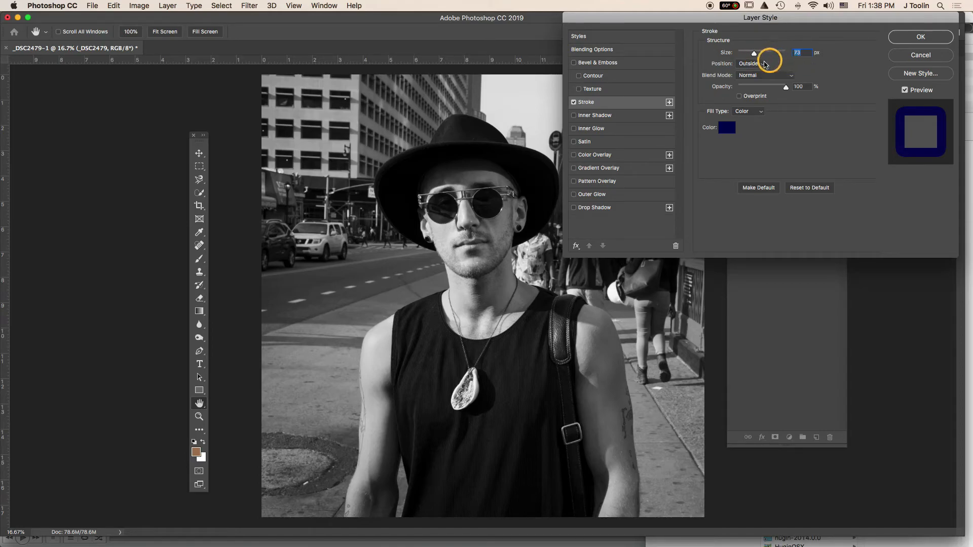
pyautogui.click(758, 64)
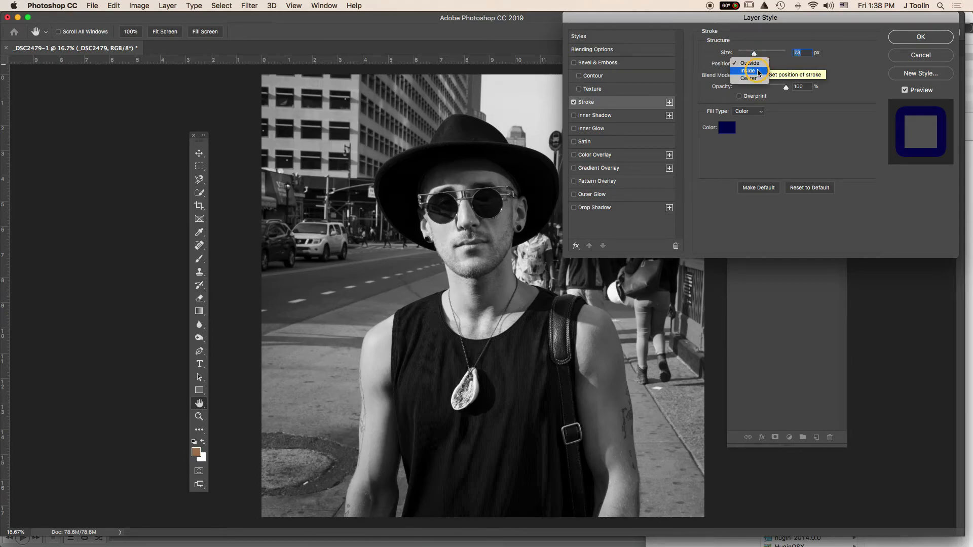
pyautogui.click(754, 78)
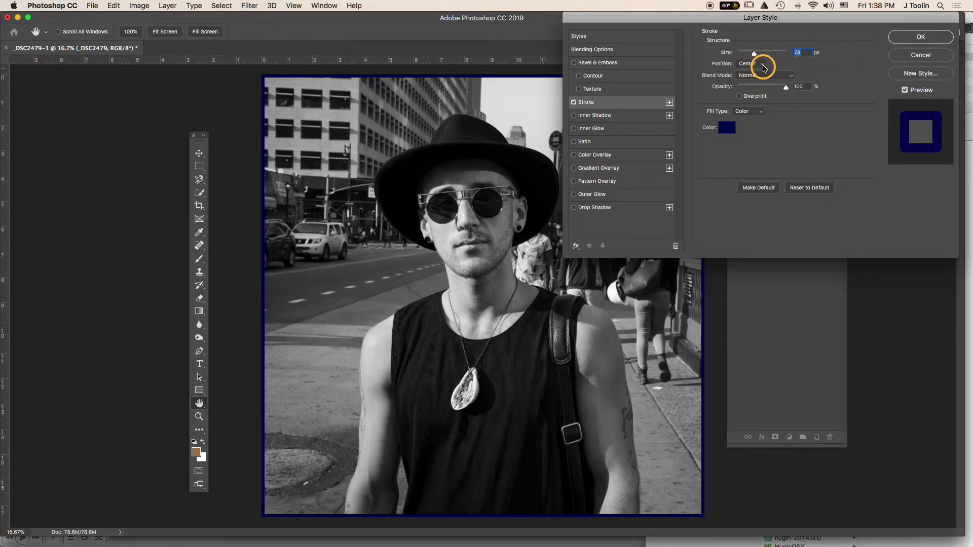
pyautogui.click(764, 68)
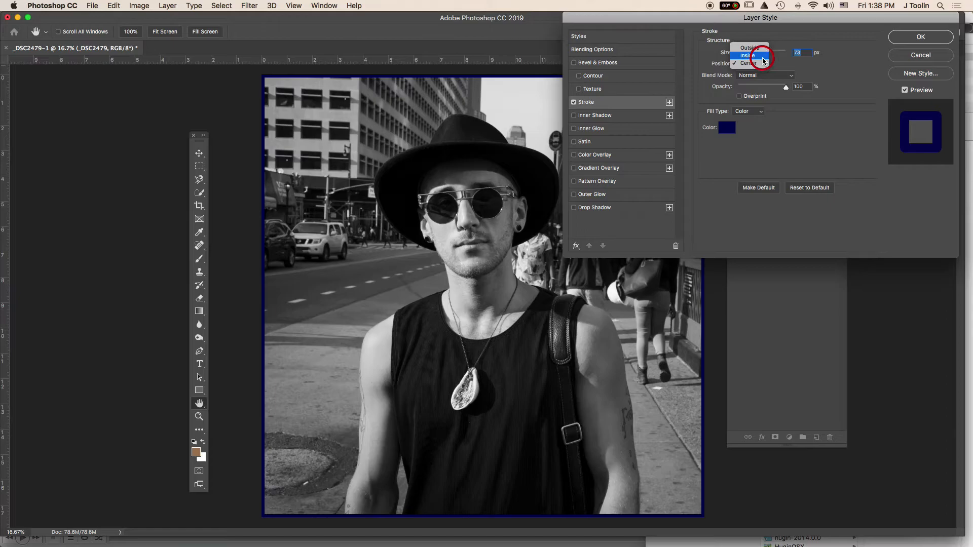
pyautogui.click(762, 58)
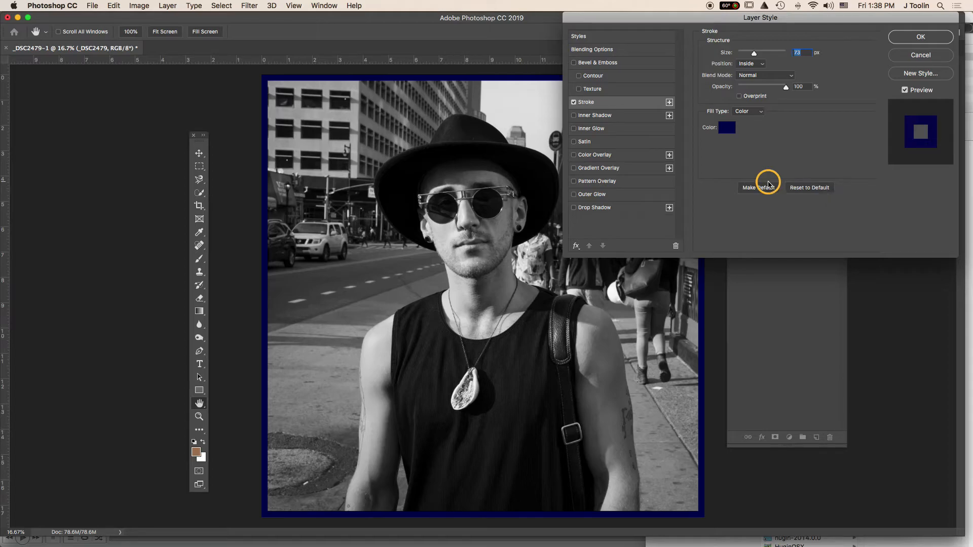
# Step: Disable the Stroke effect on the _DSC2479 layer and apply the layer style settings
pyautogui.click(574, 102)
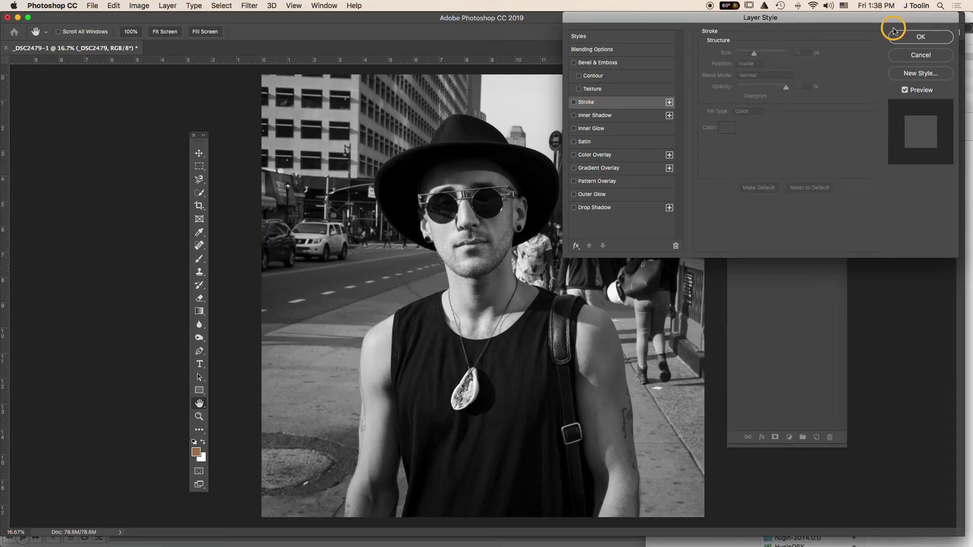
pyautogui.click(927, 34)
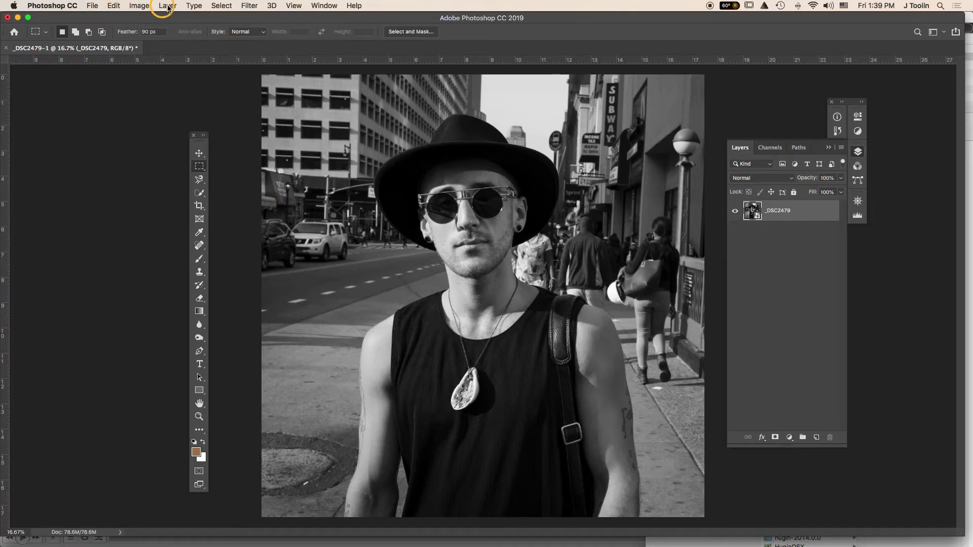
# Step: Enlarge the canvas to 17.7 inches wide and 17.7 inches high, keeping the photo anchored in the center
pyautogui.click(115, 6)
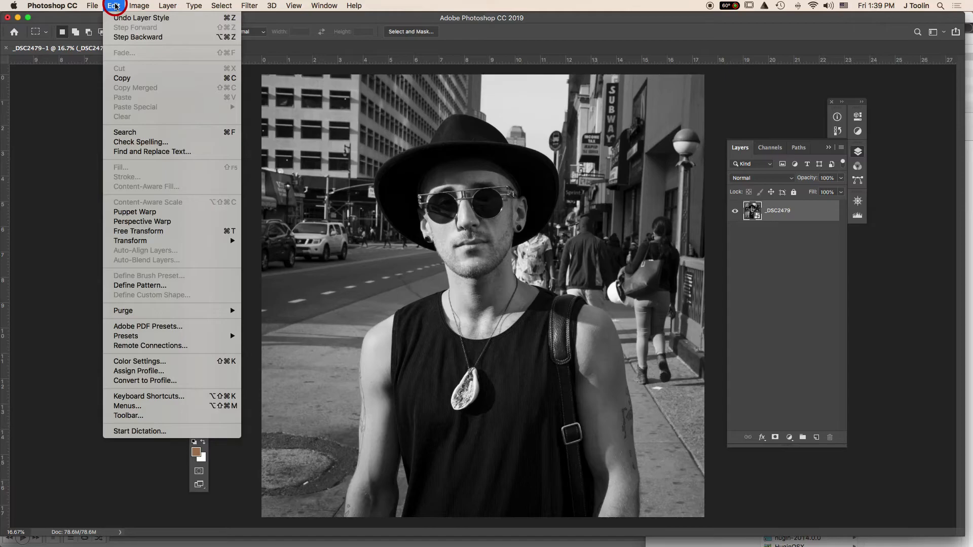
pyautogui.moveTo(133, 6)
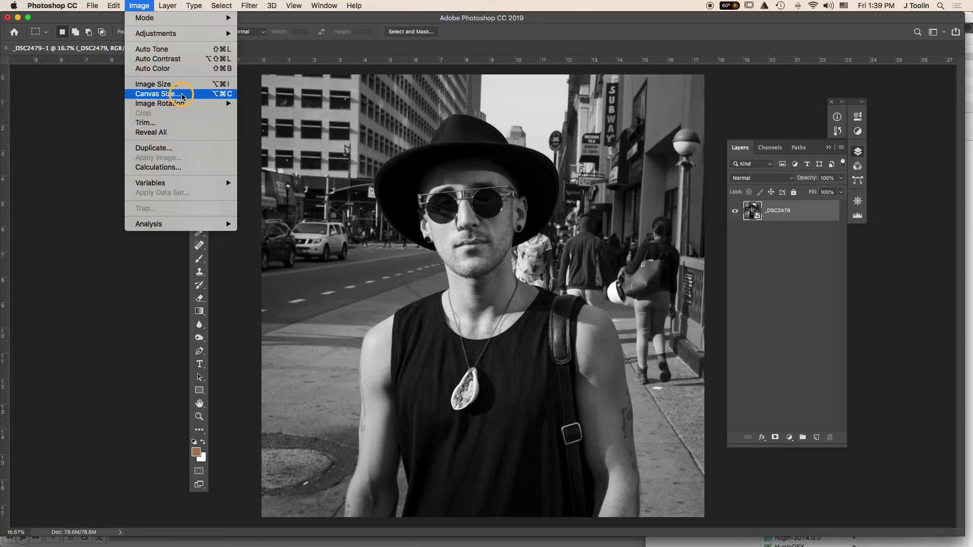
pyautogui.click(167, 97)
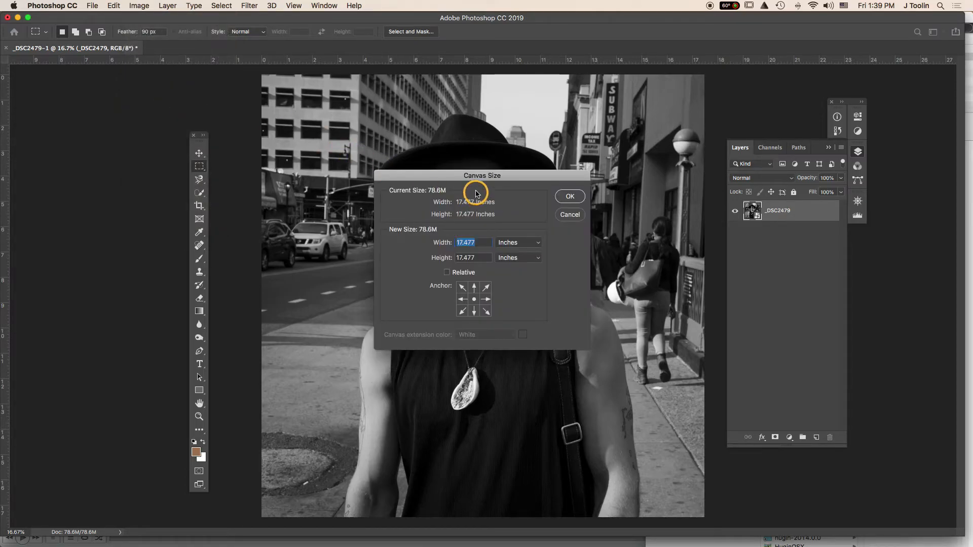
pyautogui.moveTo(448, 178); pyautogui.dragTo(132, 122)
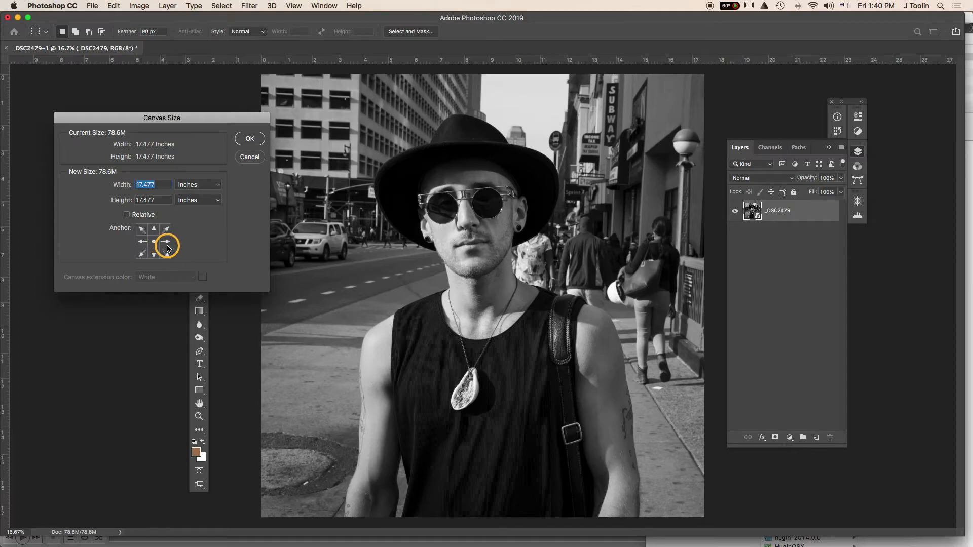
pyautogui.click(151, 186)
pyautogui.doubleClick(146, 186)
pyautogui.write('17.7')
pyautogui.moveTo(144, 201); pyautogui.dragTo(164, 207)
pyautogui.write('7')
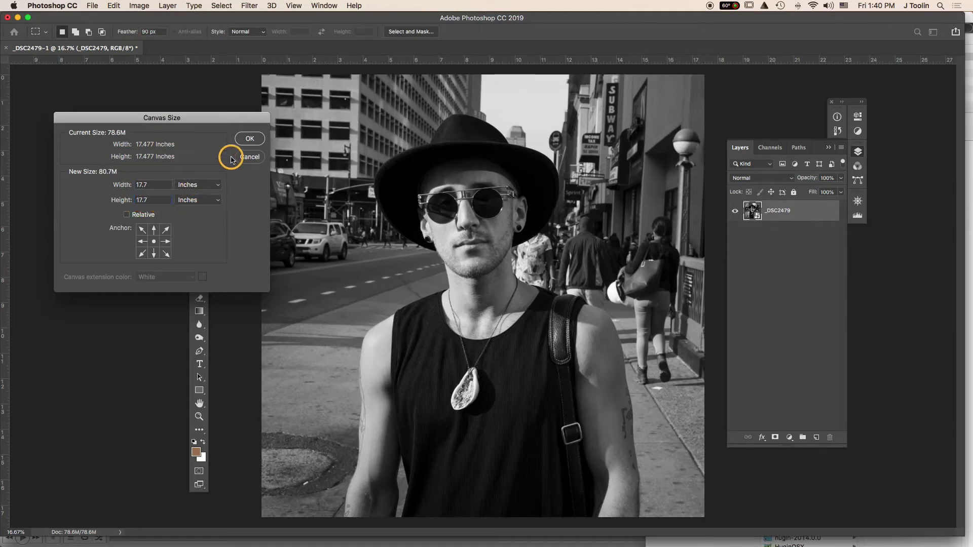
pyautogui.click(246, 151)
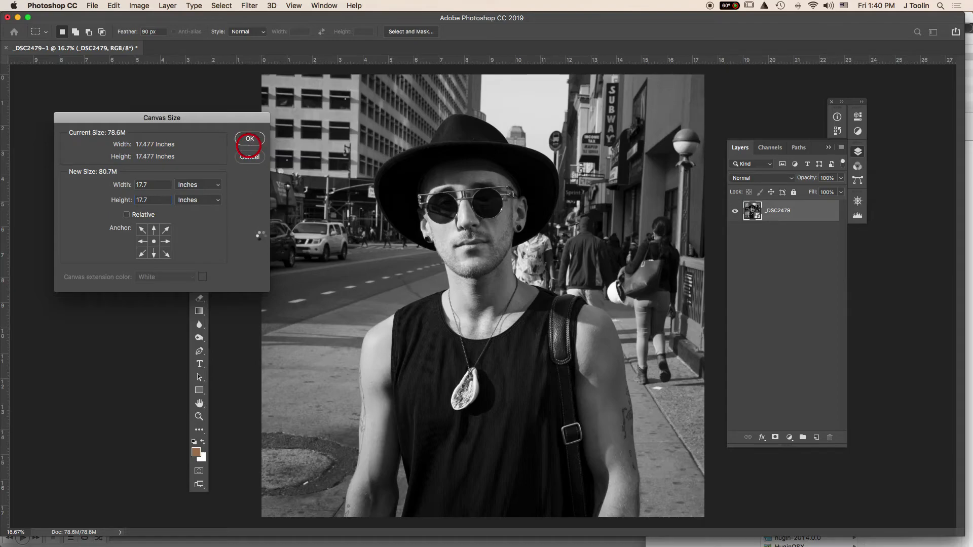